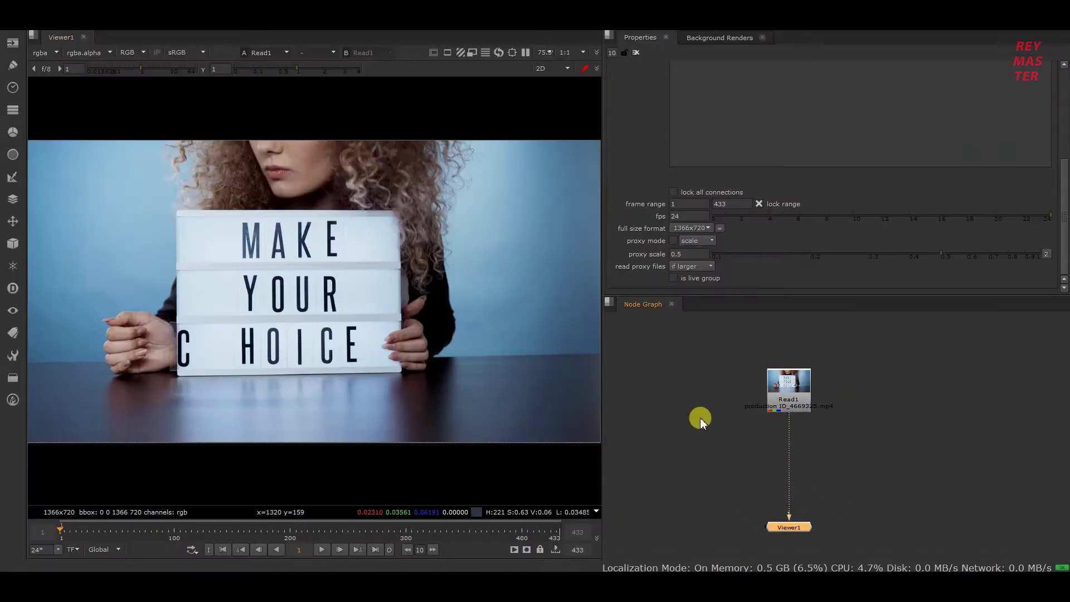
- Set the in point at frame 300, limit the timeline to In/Out and play the shot
left_click(730, 470)
scroll(793, 447, "down", 1)
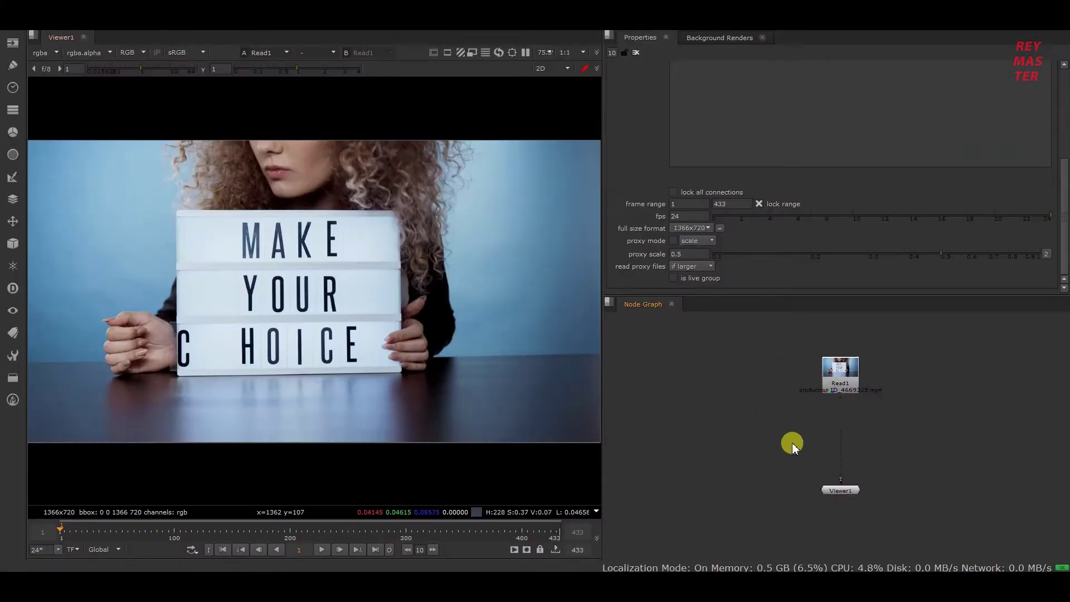
scroll(792, 446, "up", 3)
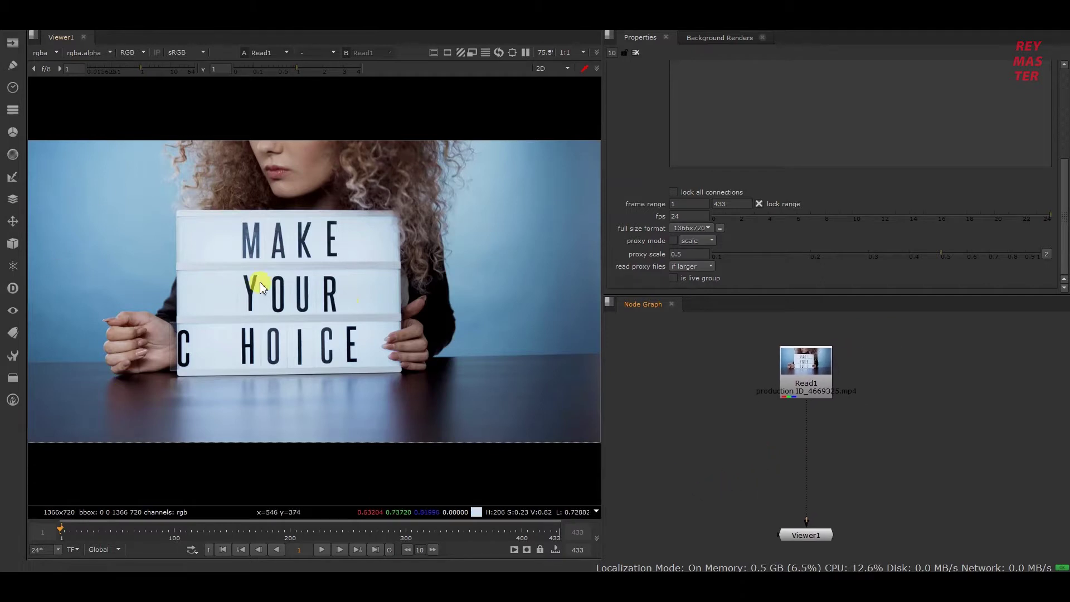
left_click(780, 387)
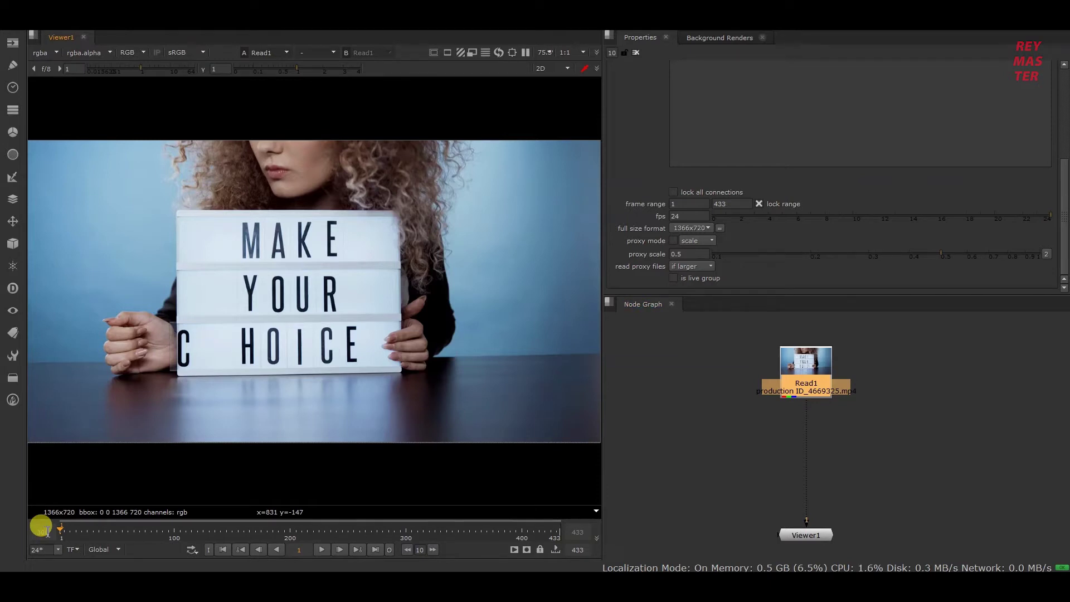
left_click(42, 527)
left_click(92, 547)
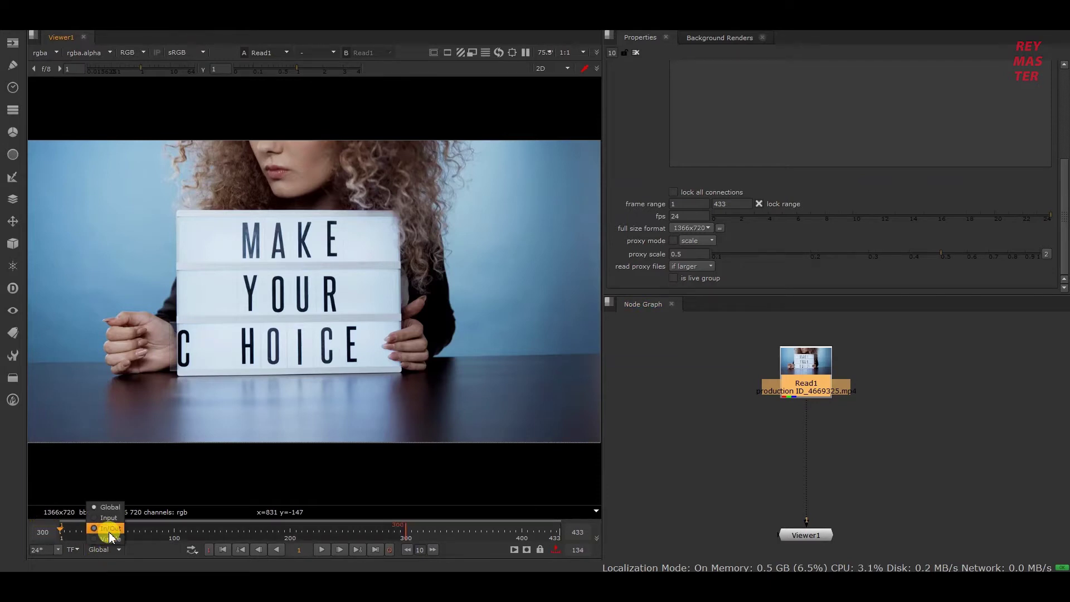
left_click(106, 532)
key("l")
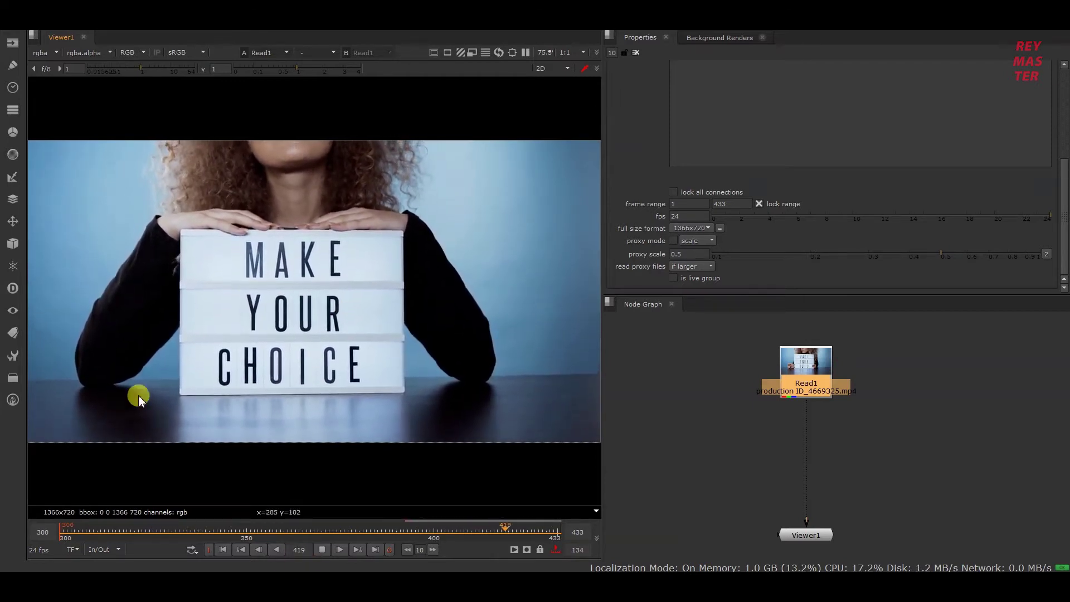
left_click(325, 549)
- Add a PlanarTracker node below Read1
left_click(248, 549)
key("Tab")
type("planarTracker")
key("Return")
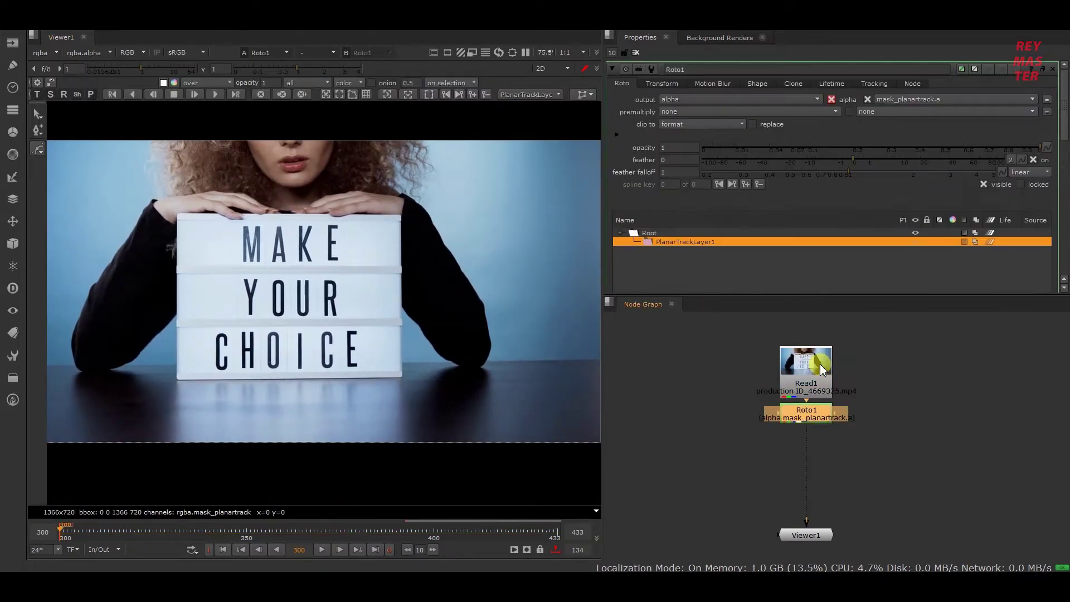
- Play the range back and return to frame 300
left_click(323, 550)
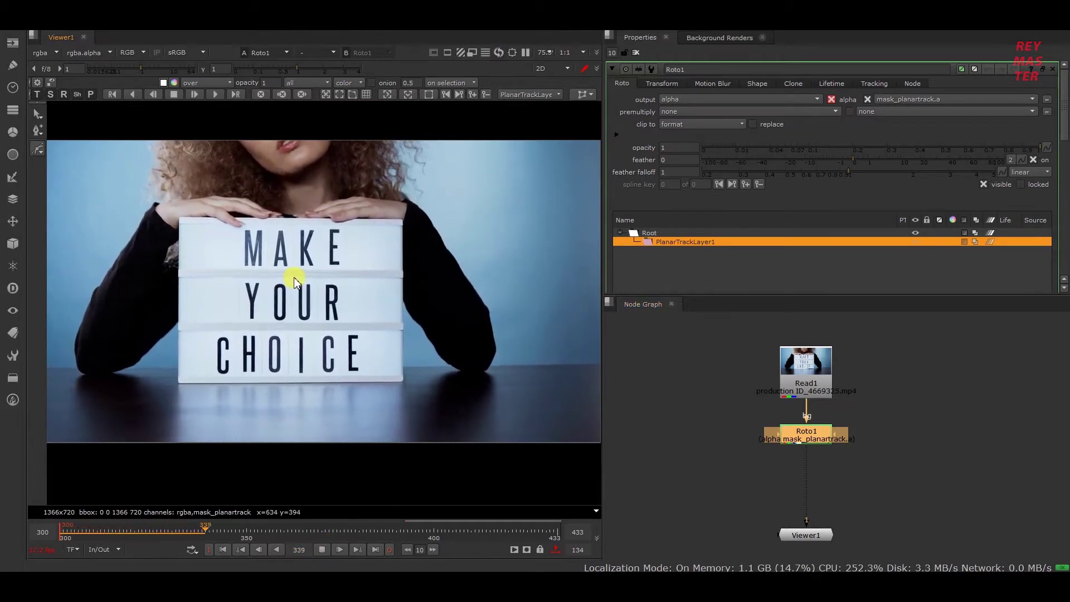
left_click(322, 549)
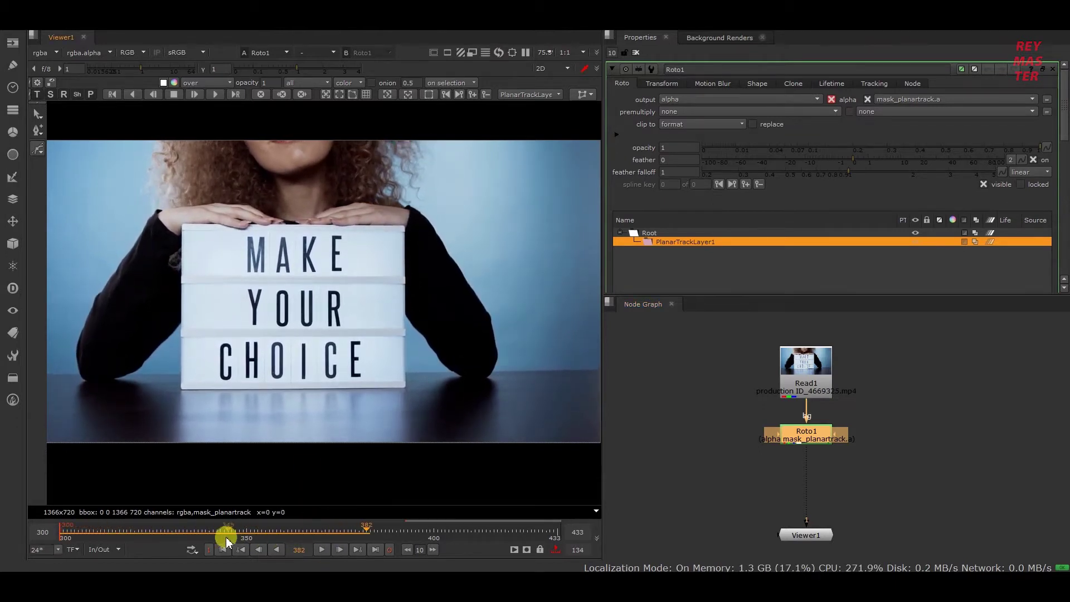
left_click(223, 549)
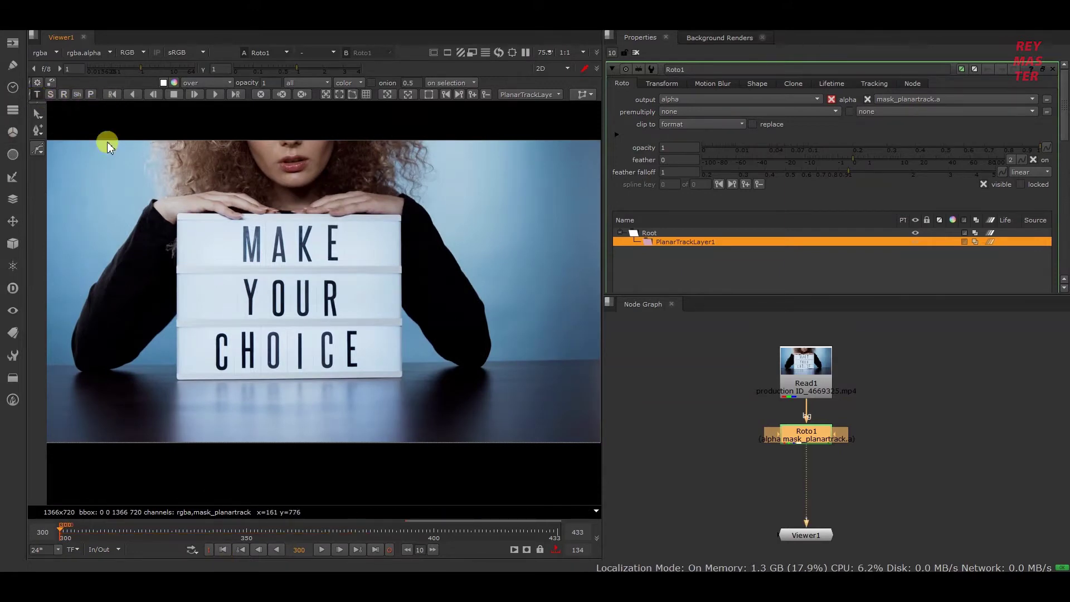
- Draw a closed Bezier outline around the MAKE YOUR CHOICE text and start tracking it forward
left_click(38, 149)
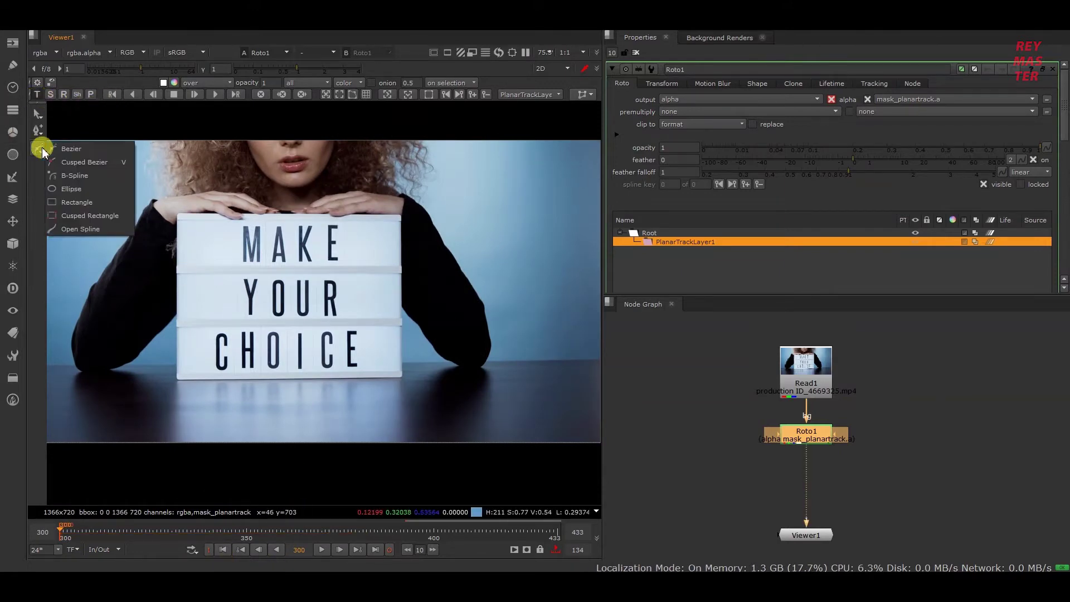
left_click(71, 148)
scroll(215, 222, "up", 2)
left_click(220, 222)
left_click(216, 320)
left_click(172, 377)
left_click(172, 452)
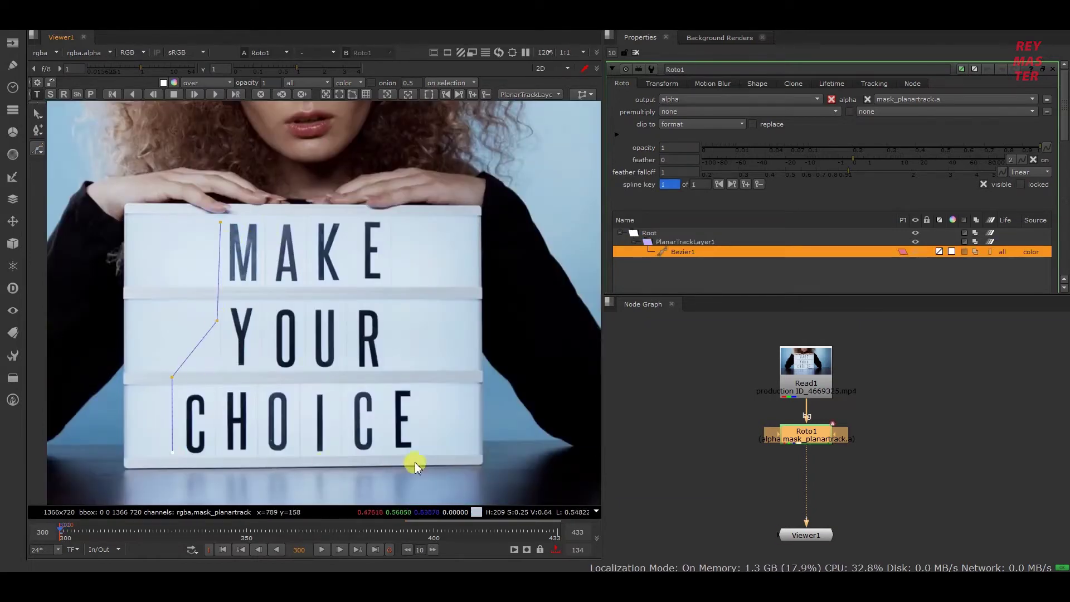
left_click(423, 452)
left_click(423, 382)
left_click(388, 221)
left_click(220, 221)
key("f")
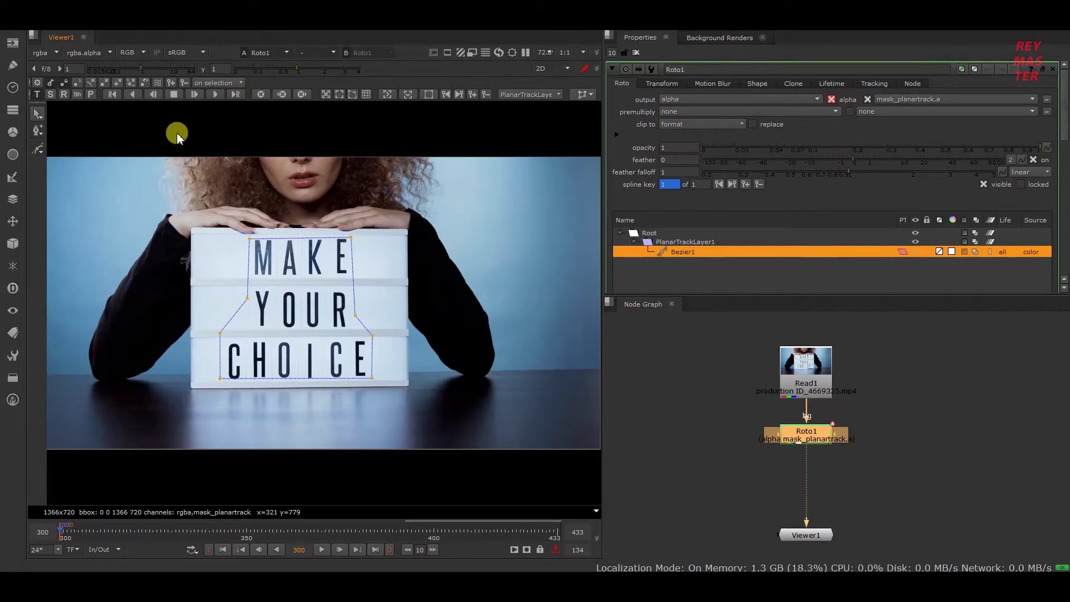
left_click(217, 97)
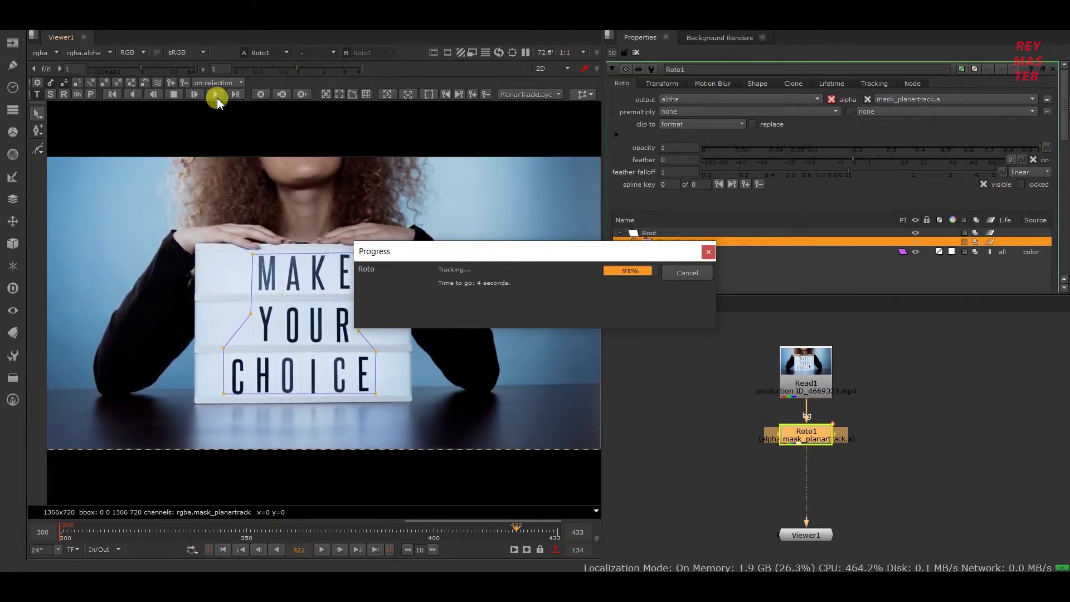
- Stop the planar track near the end and play back to check the shape follows the sign
left_click(217, 97)
key("l")
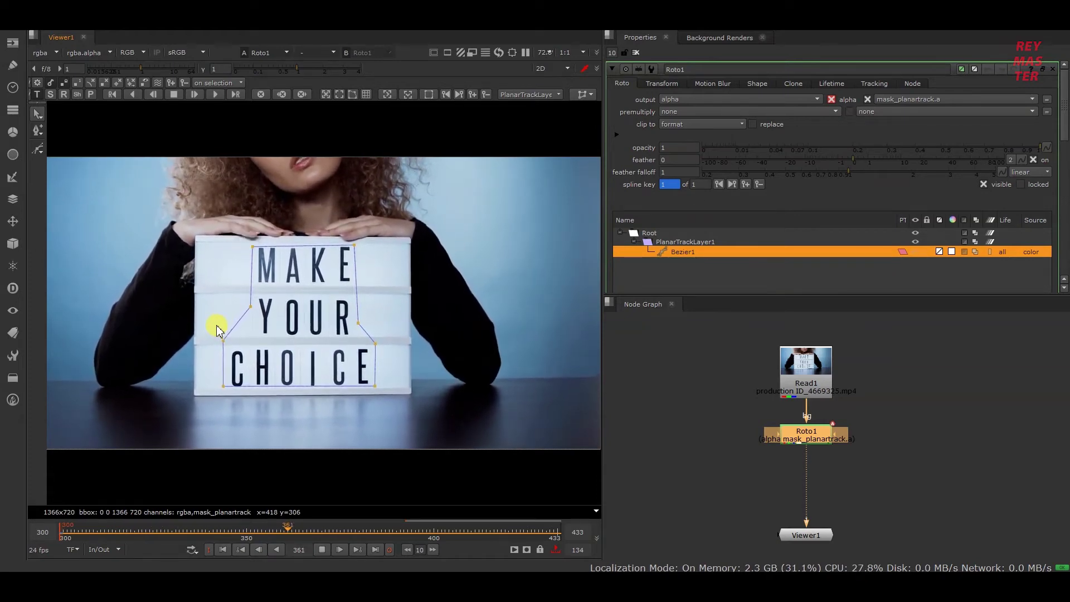
left_click(299, 541)
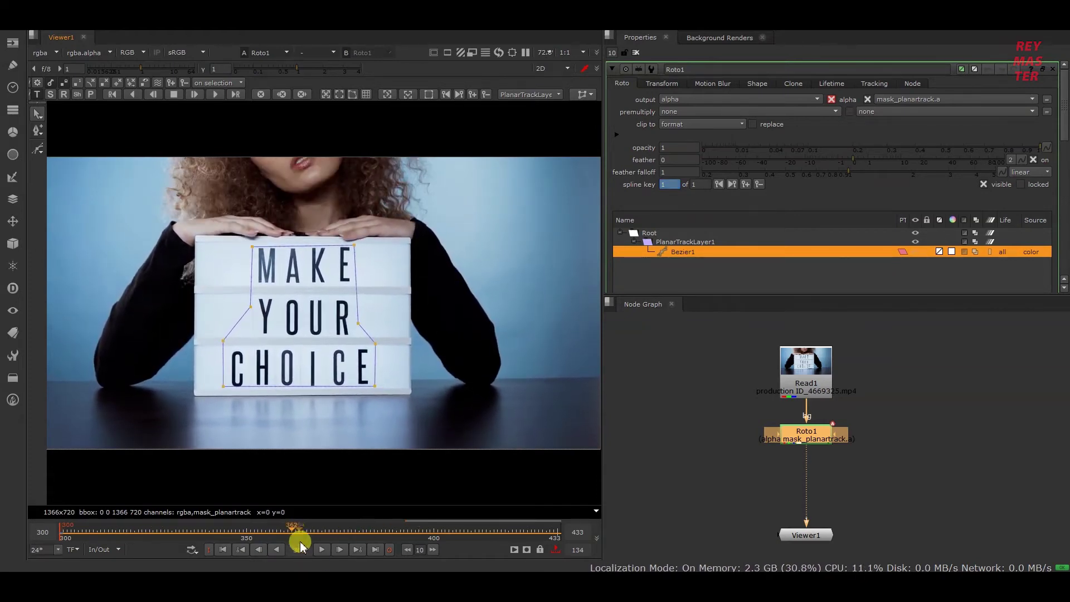
- At frame 300, select PlanarTrackLayer1 and show its corner-pin export options
left_click(229, 549)
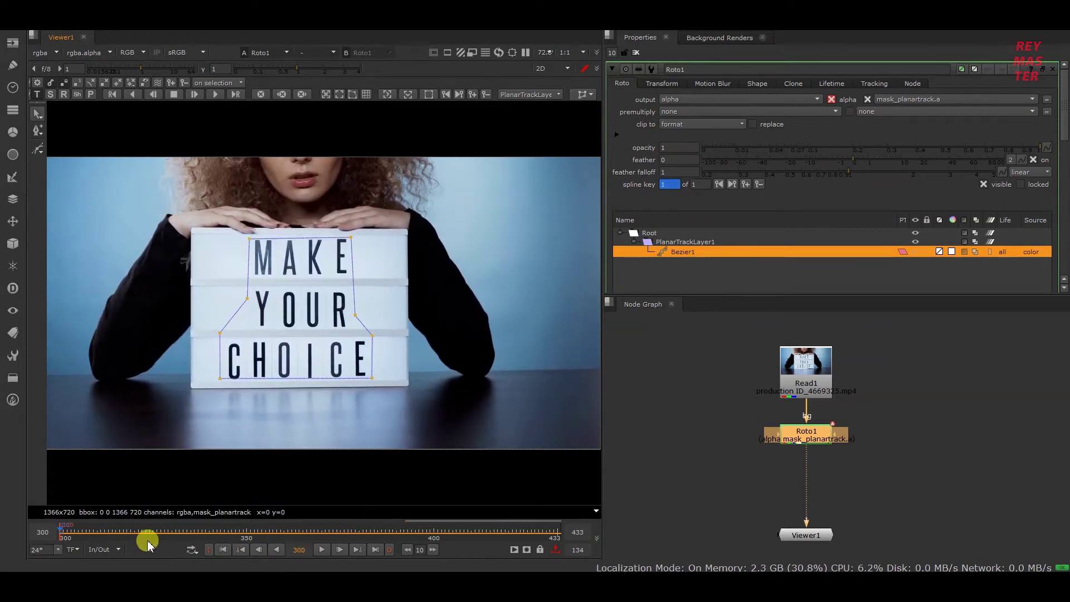
left_click(408, 97)
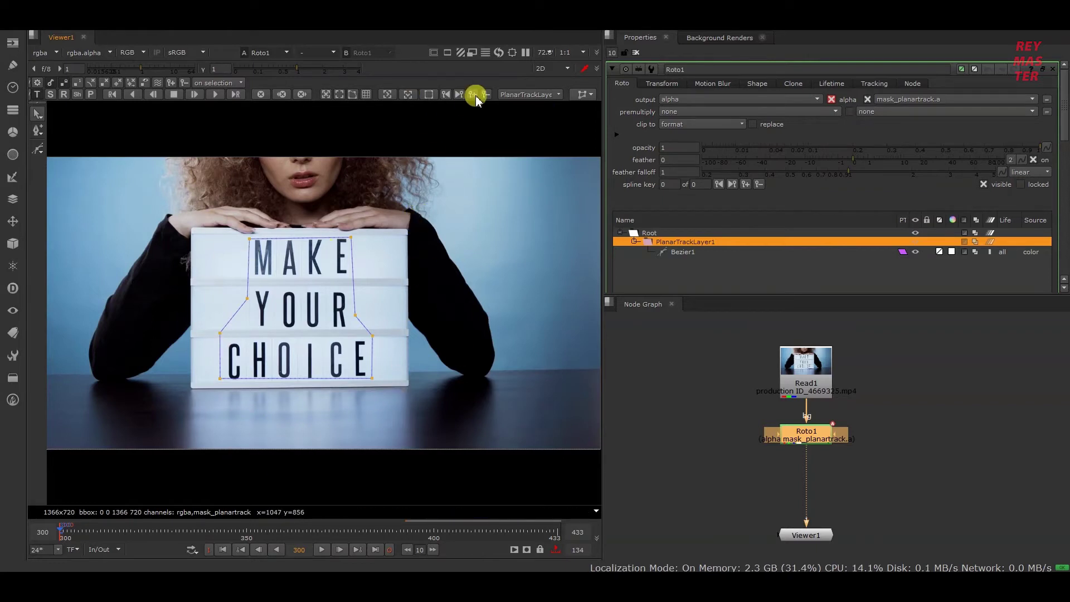
left_click(583, 95)
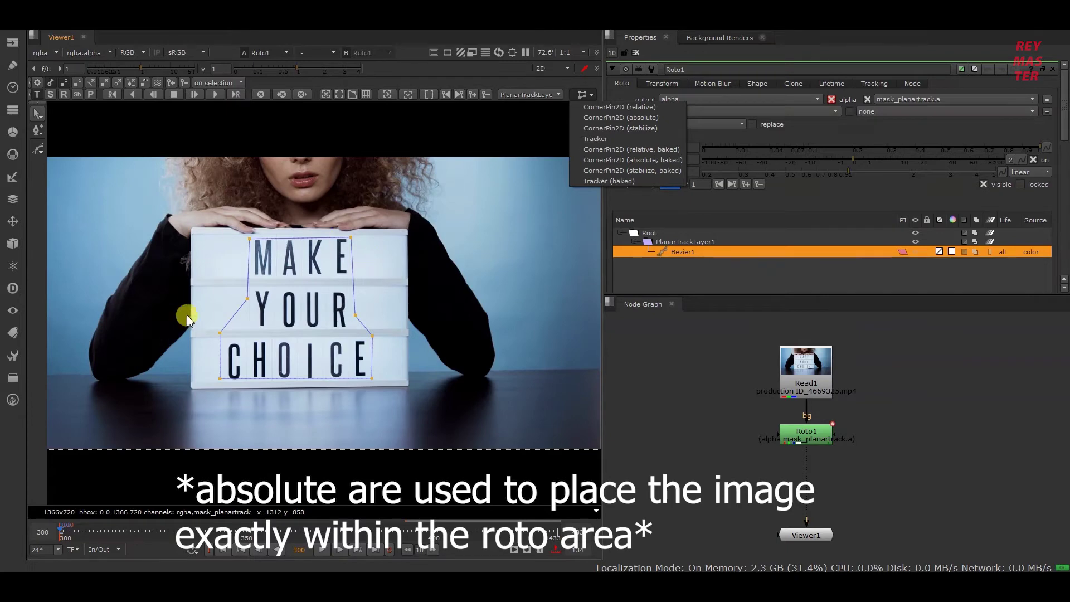
- Export a baked relative CornerPin2D1 node and add a RotoPaint node
left_click(630, 149)
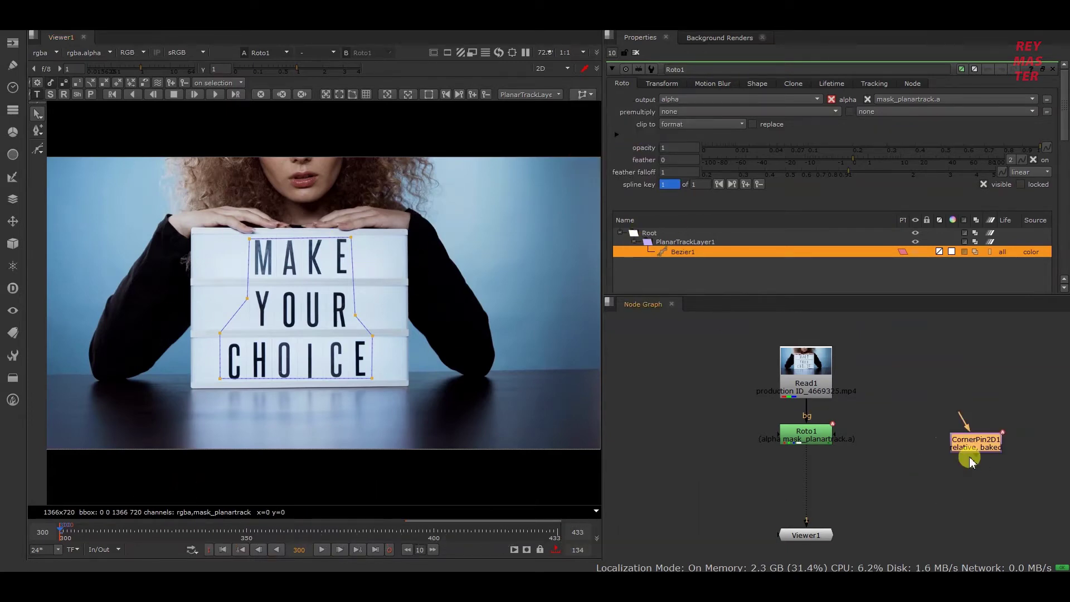
left_click(976, 425)
left_click(952, 494)
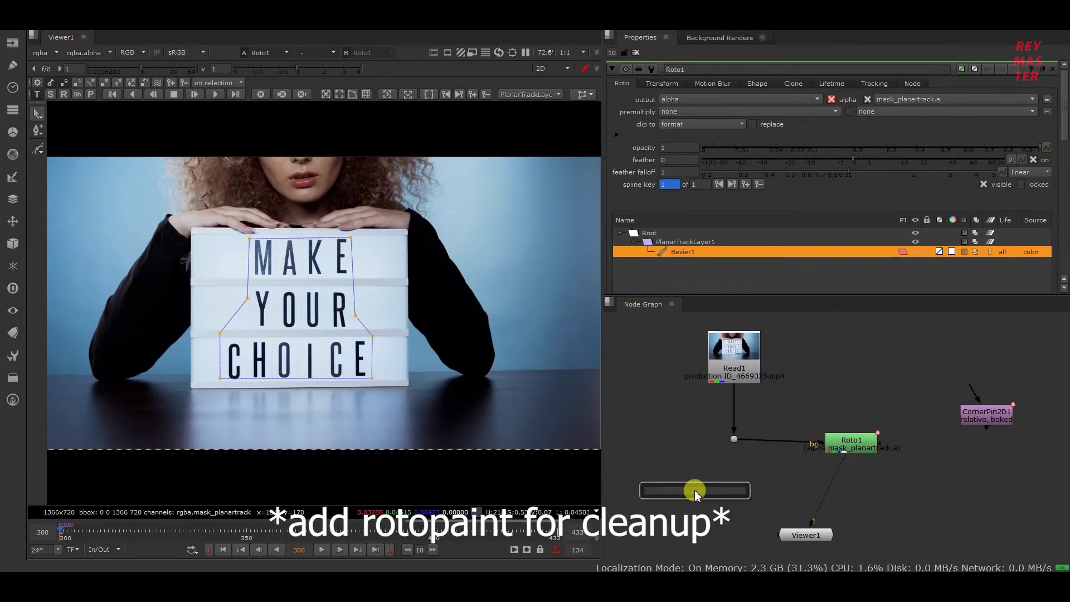
type("RotoPaint")
key("Return")
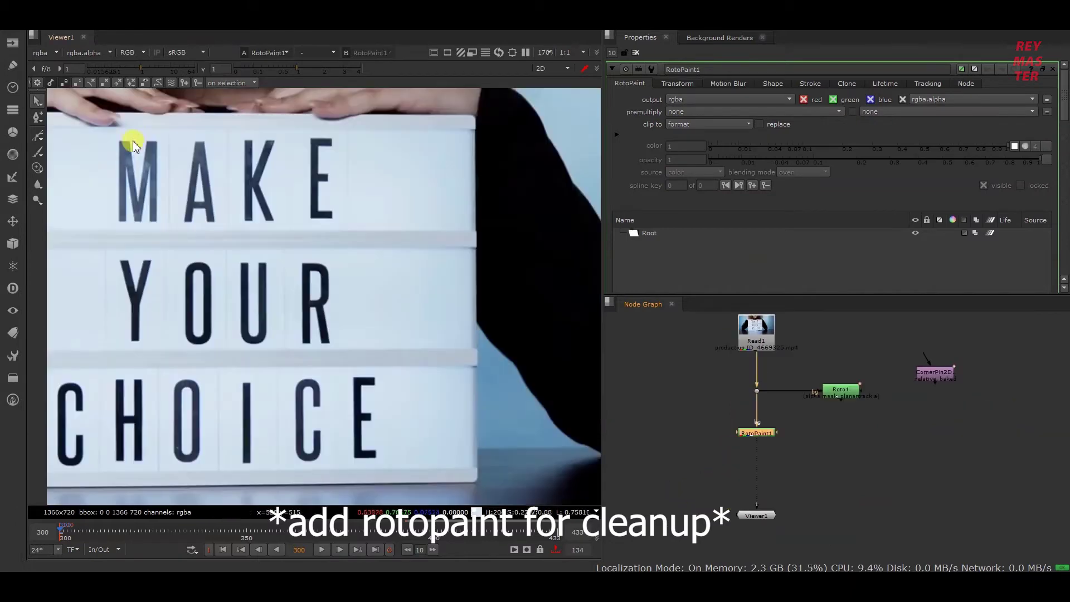
- Clone clean board over the R in YOUR with RotoPaint strokes, then fit the view and deselect
left_click(38, 167)
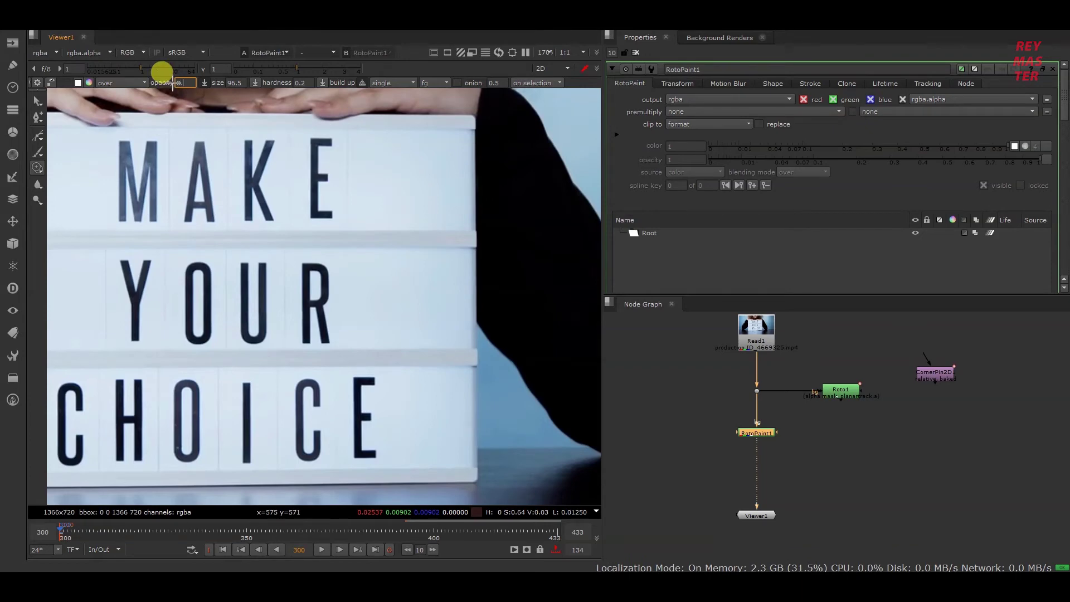
left_click(35, 169)
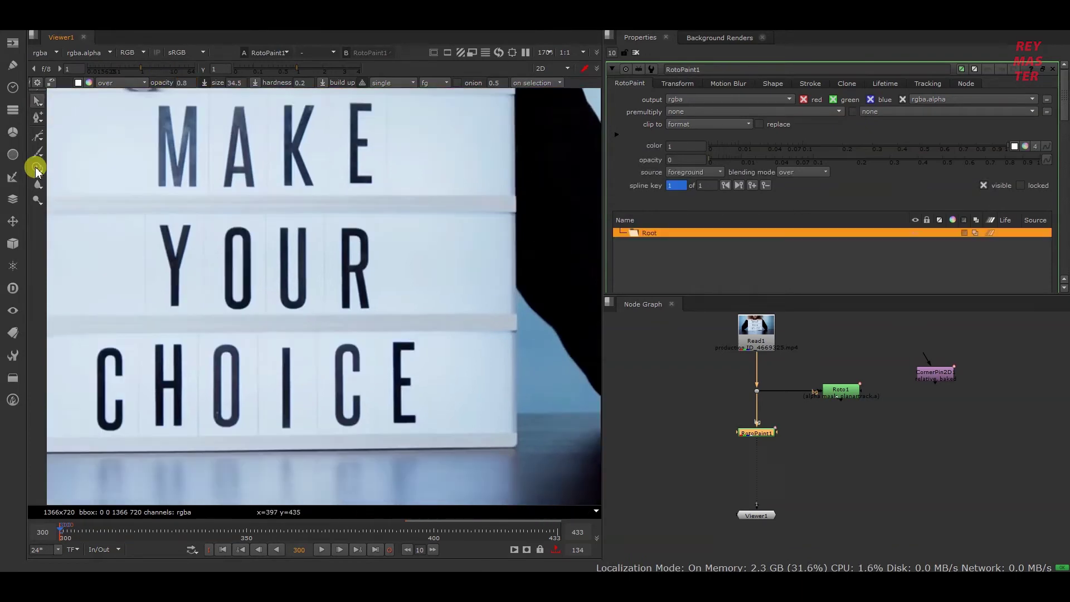
scroll(353, 286, "up", 1)
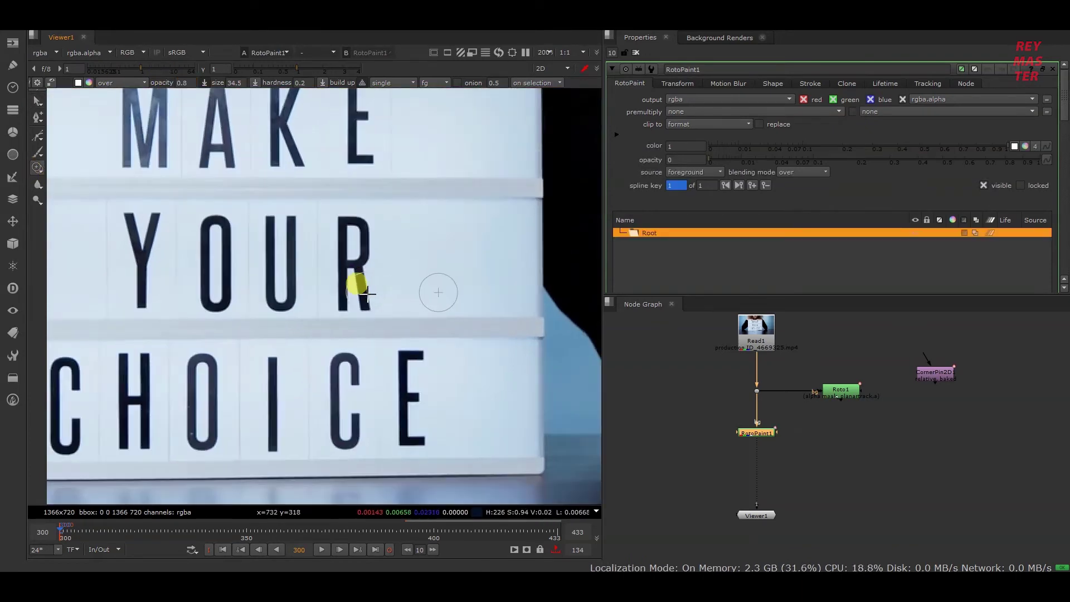
scroll(315, 246, "up", 1)
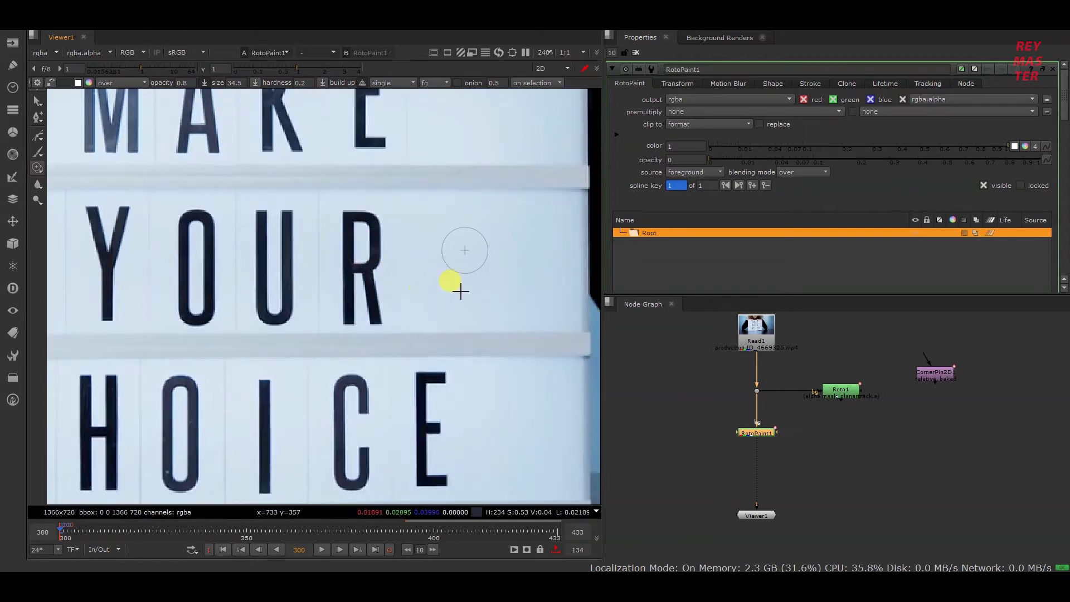
scroll(490, 251, "up", 2)
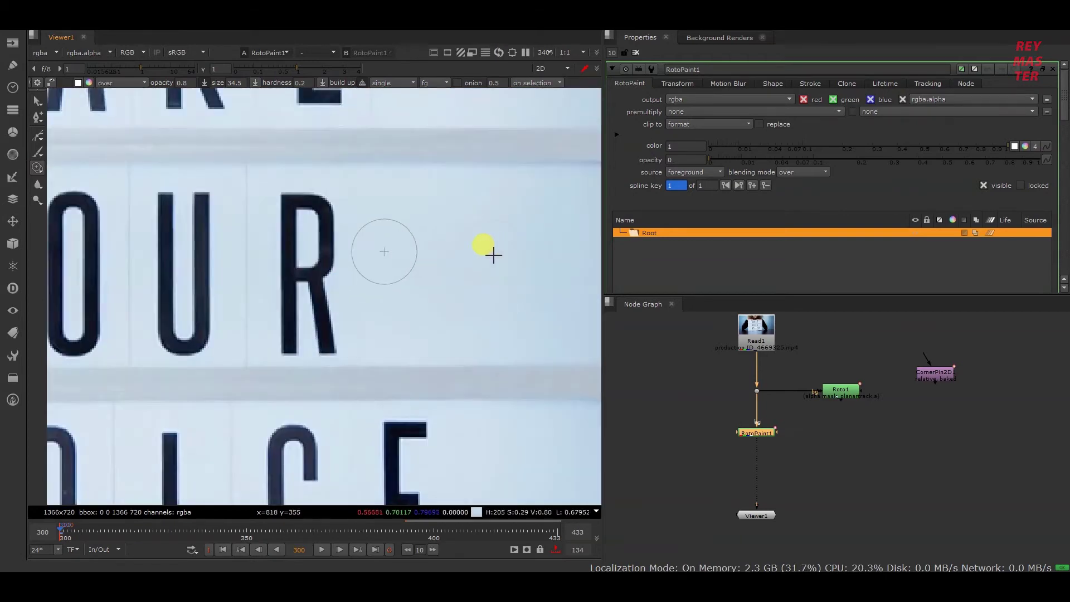
scroll(461, 248, "down", 2)
scroll(469, 286, "up", 2)
left_click(469, 287)
mouse_move(469, 287)
left_mouse_down()
mouse_move(382, 220)
mouse_move(410, 318)
mouse_move(401, 335)
left_mouse_up()
mouse_move(423, 290)
left_mouse_down()
mouse_move(413, 298)
mouse_move(440, 312)
left_mouse_up()
key("q")
key("f")
left_click(265, 416)
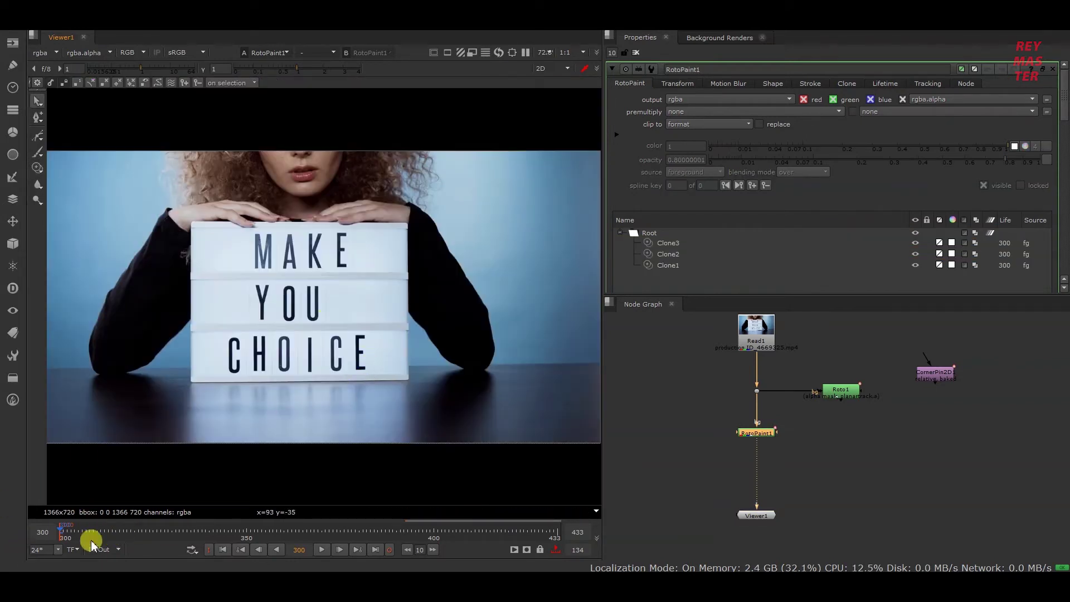
- Add a FrameHold node under RotoPaint1 with first frame set to 300
scroll(786, 496, "up", 2)
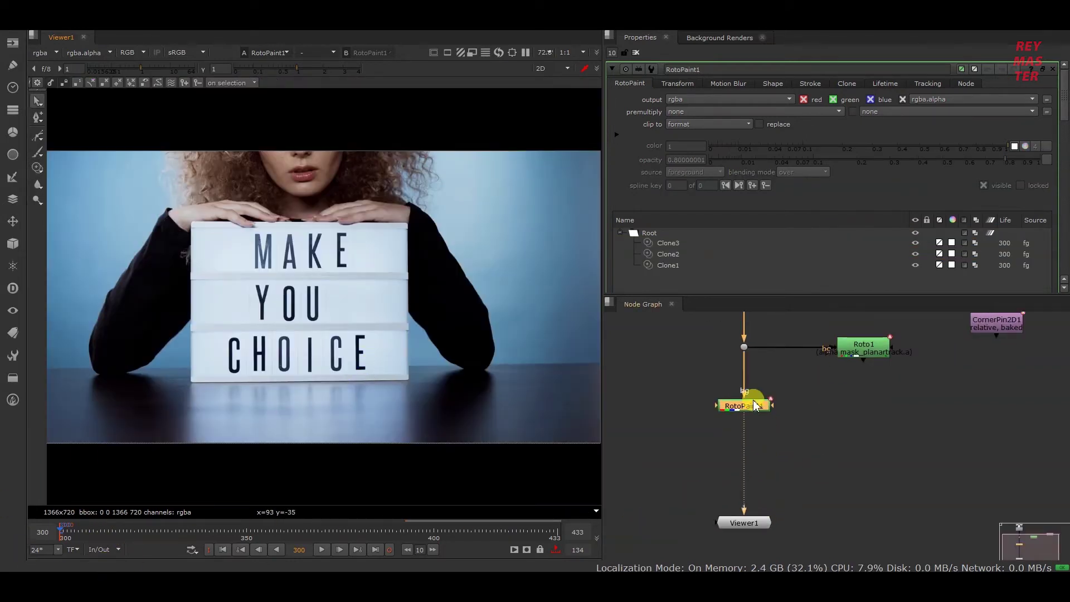
key("Tab")
type("fr")
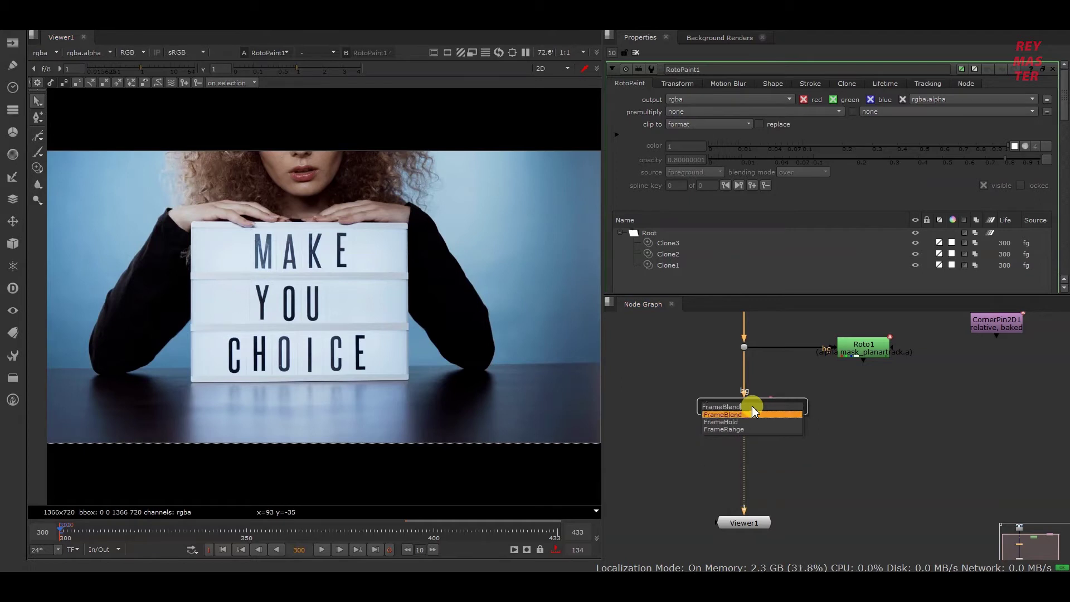
key("Down")
key("Return")
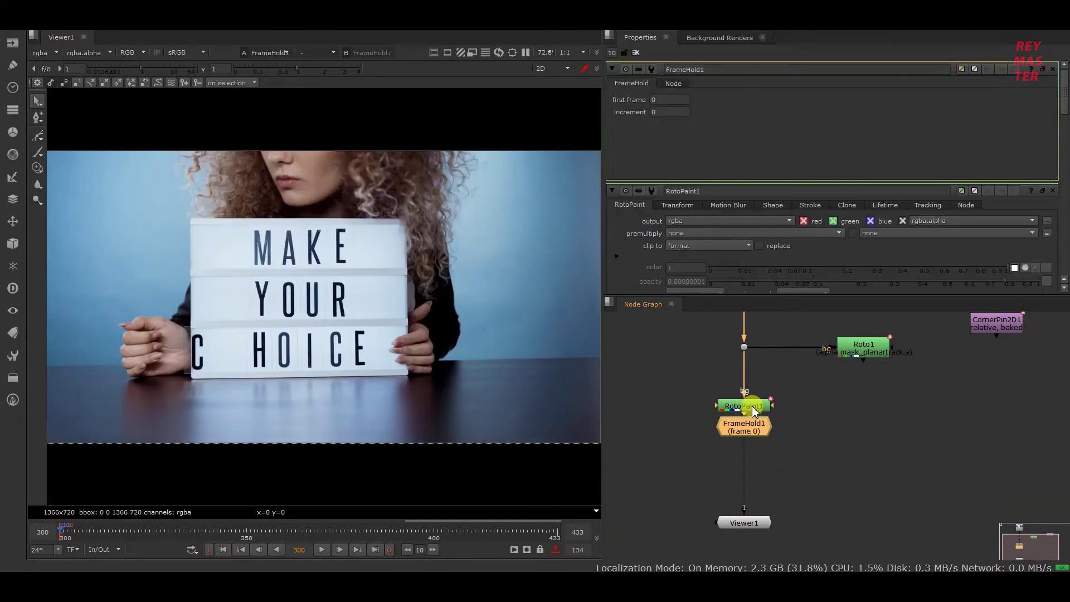
left_click(661, 99)
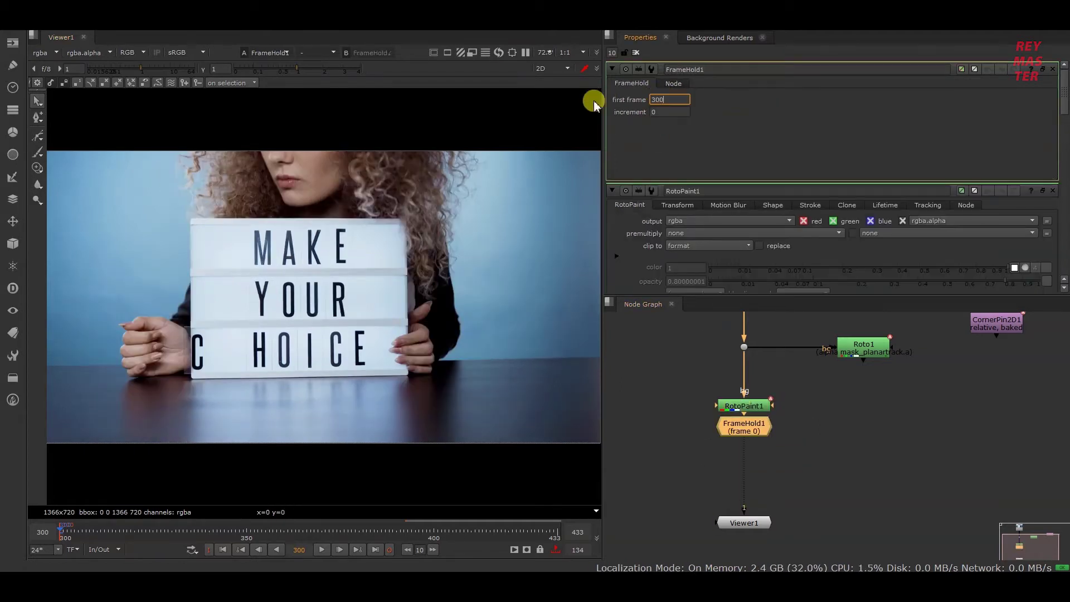
key("Return")
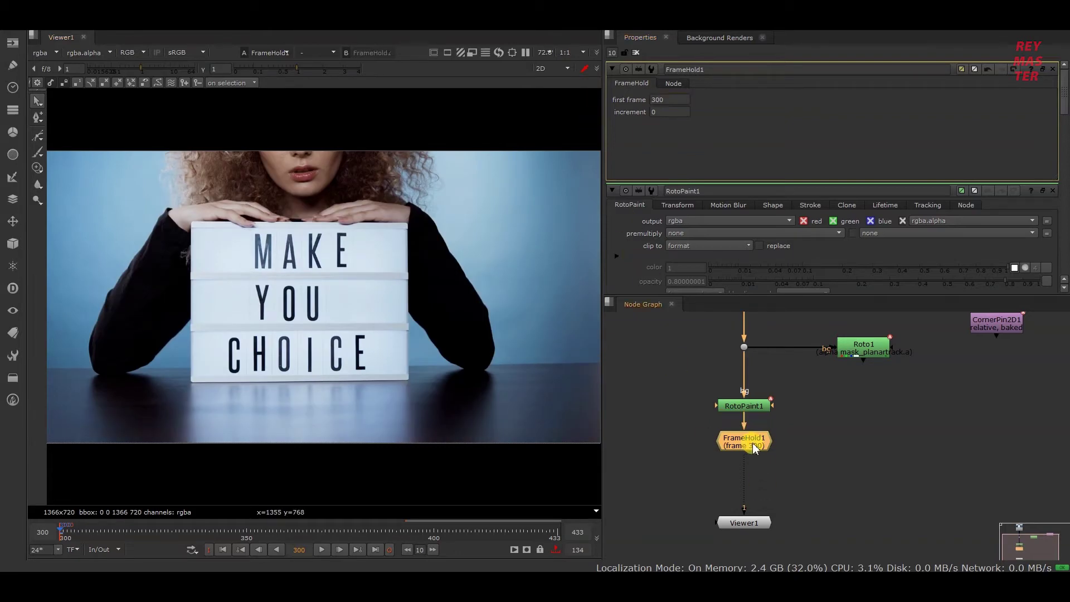
scroll(824, 490, "up", 2)
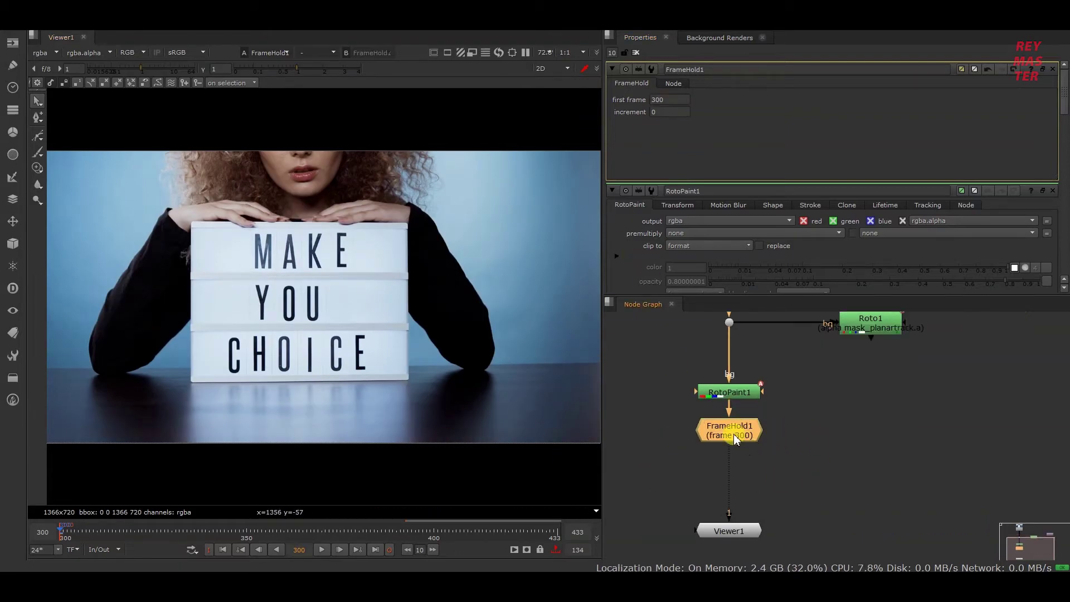
- Add a Roto2 node and draw a closed rectangular patch shape beside YOU
key("o")
scroll(300, 357, "up", 3)
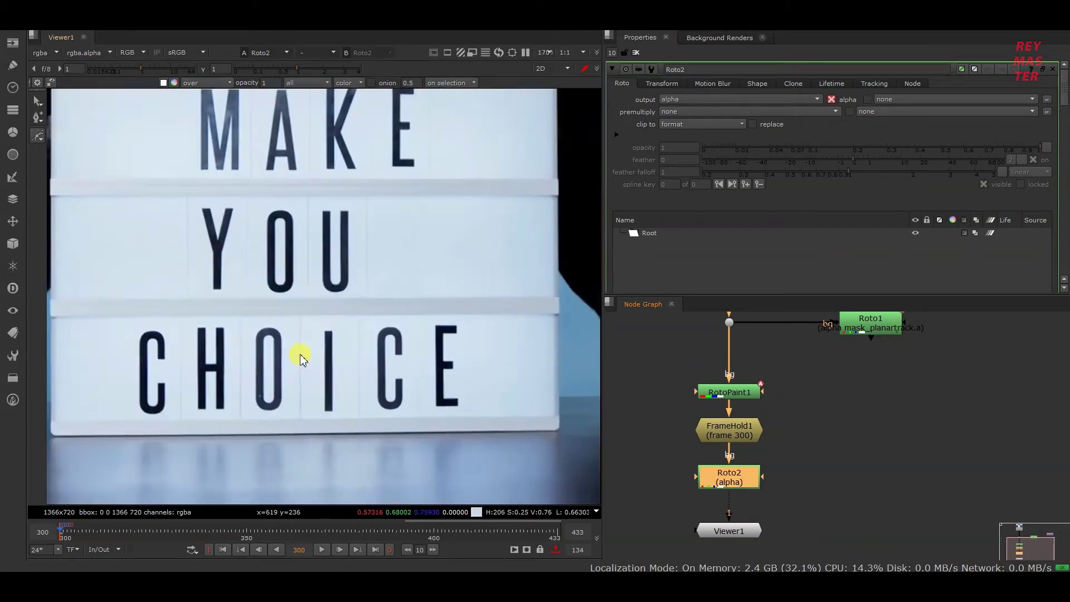
scroll(307, 373, "up", 1)
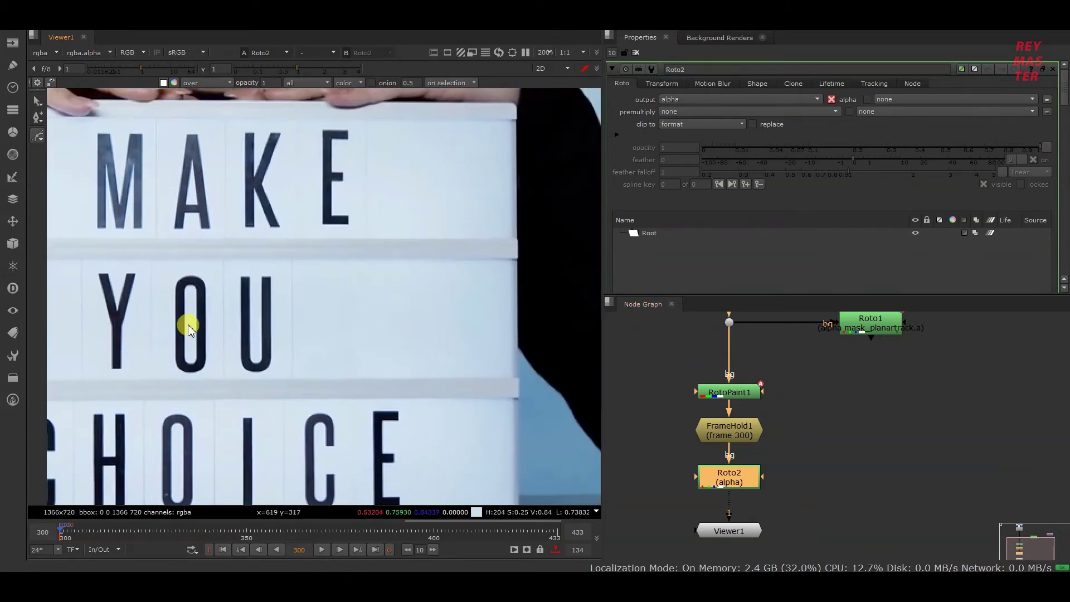
left_click(283, 270)
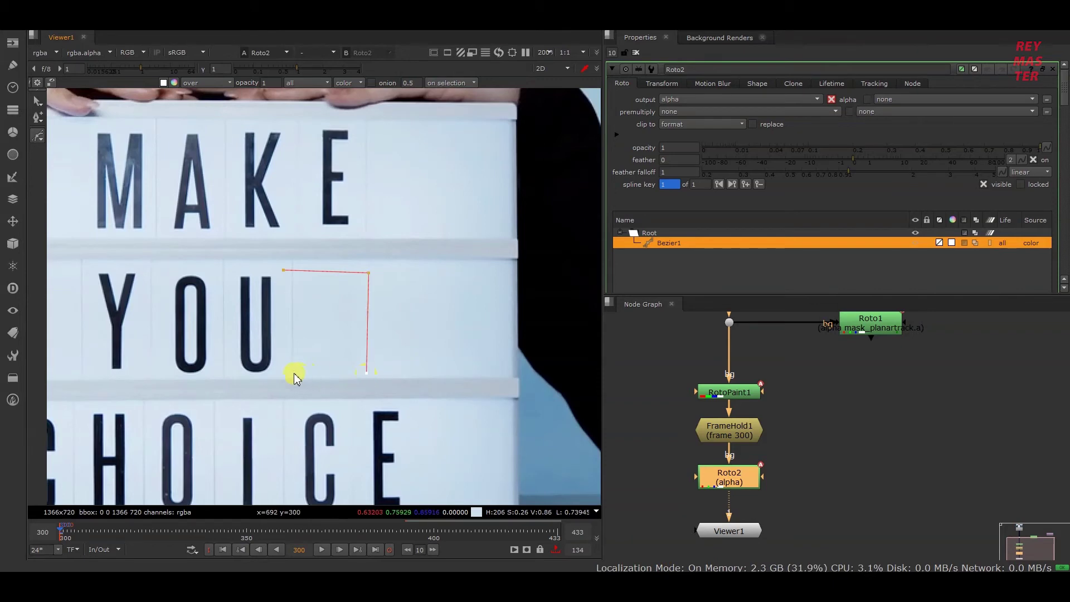
left_click(283, 273)
scroll(318, 363, "up", 5)
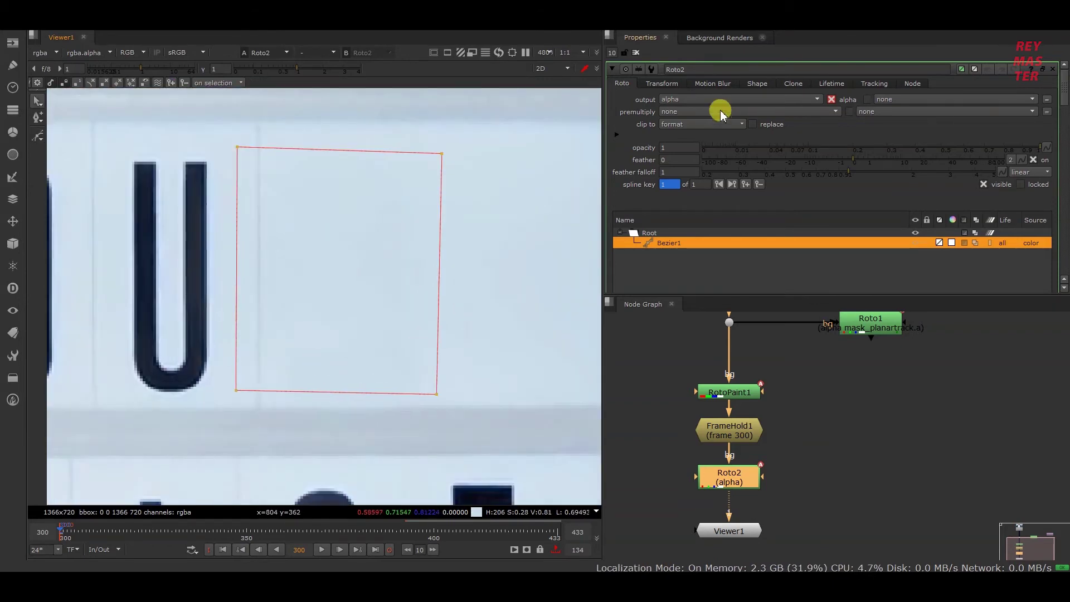
- Premultiply the Roto2 shape by rgba and feather its edges to 3.4
left_click(720, 112)
left_click(708, 144)
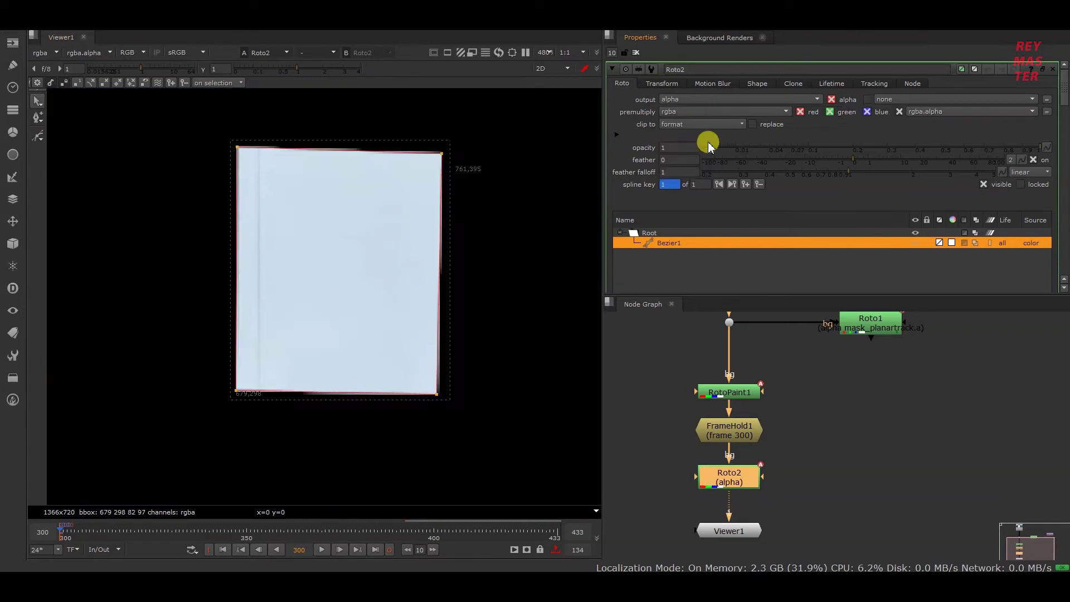
left_click(858, 427)
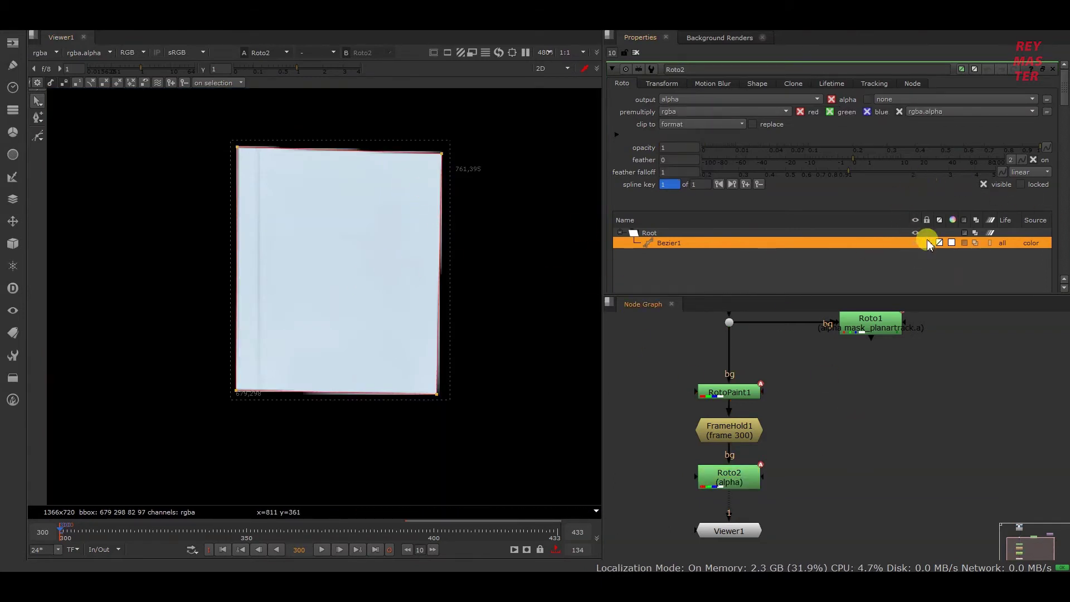
mouse_move(855, 160)
left_mouse_down()
mouse_move(884, 158)
mouse_move(876, 172)
mouse_move(826, 174)
mouse_move(843, 175)
left_mouse_up()
scroll(552, 270, "down", 5)
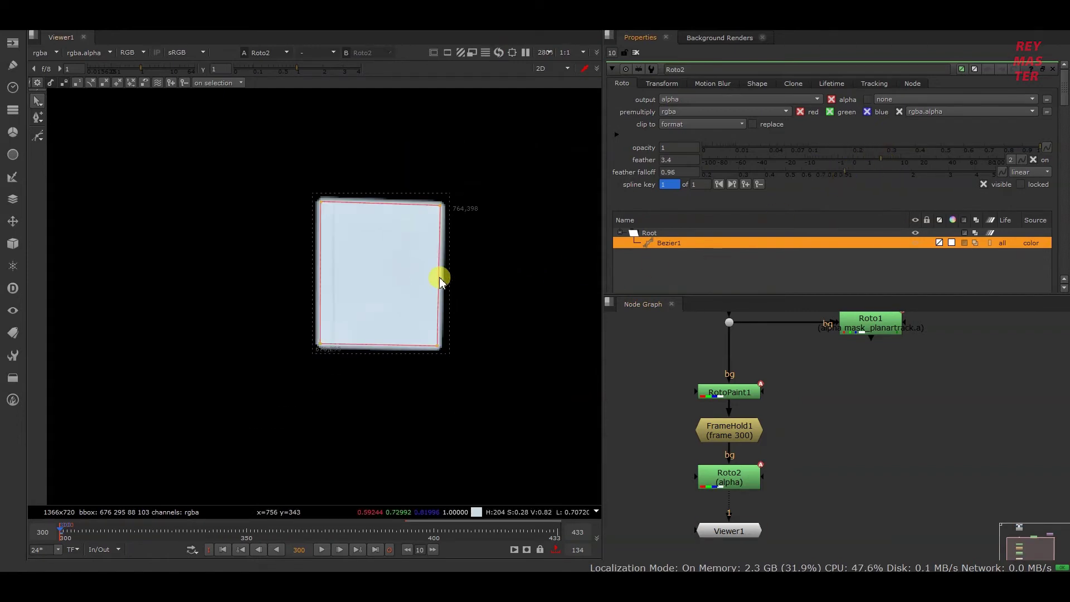
left_click(472, 403)
key("f")
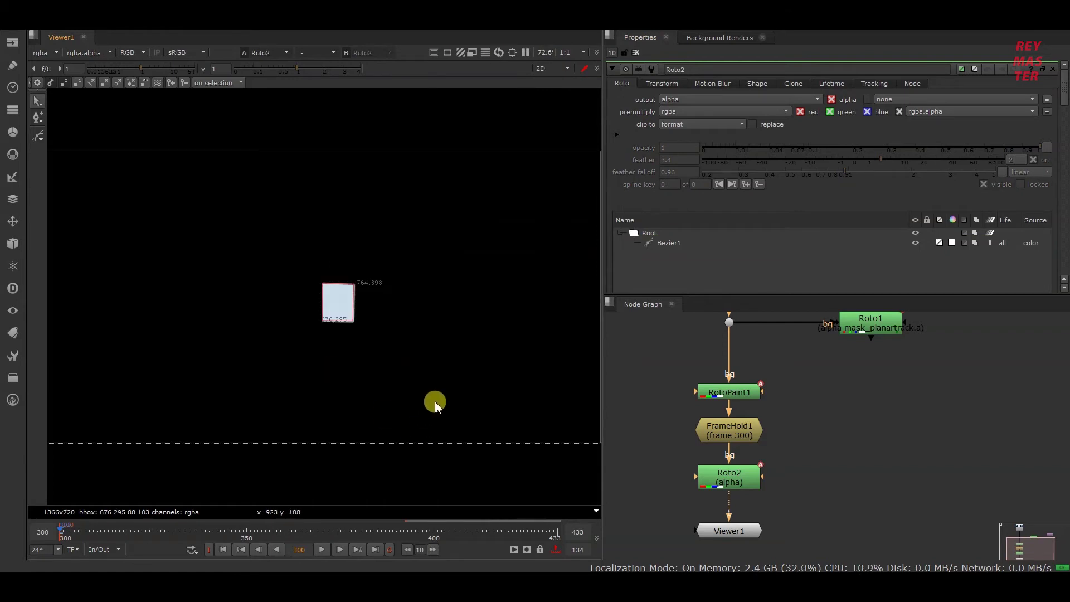
scroll(809, 502, "down", 3)
left_click(759, 553)
- Insert CornerPin2D1 below Roto2 and play back to check the patch follows
left_click_drag(759, 557, 757, 564)
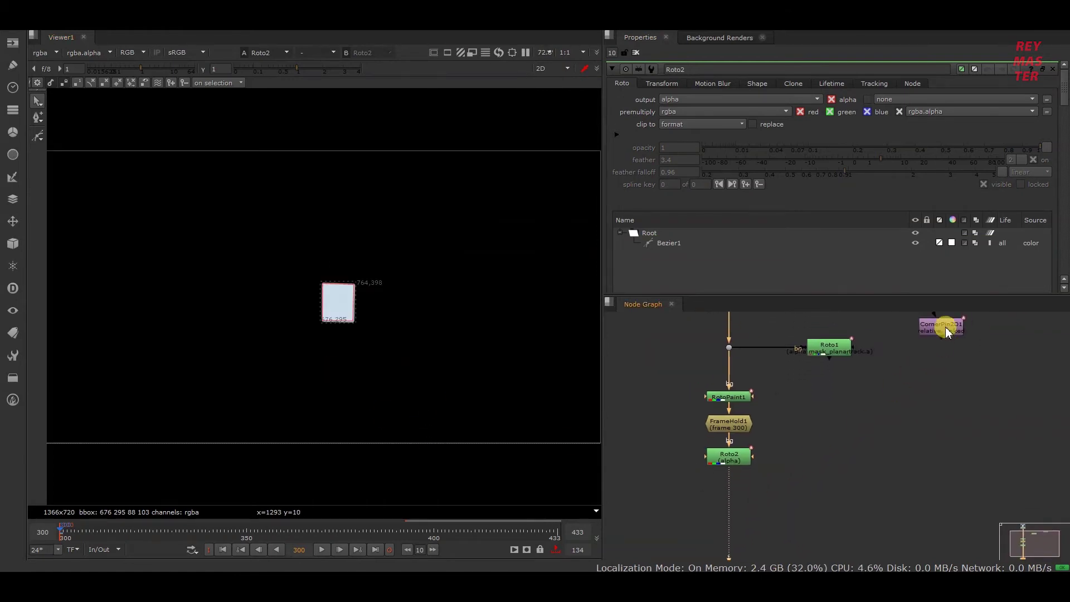
left_click_drag(946, 331, 734, 501)
key("f")
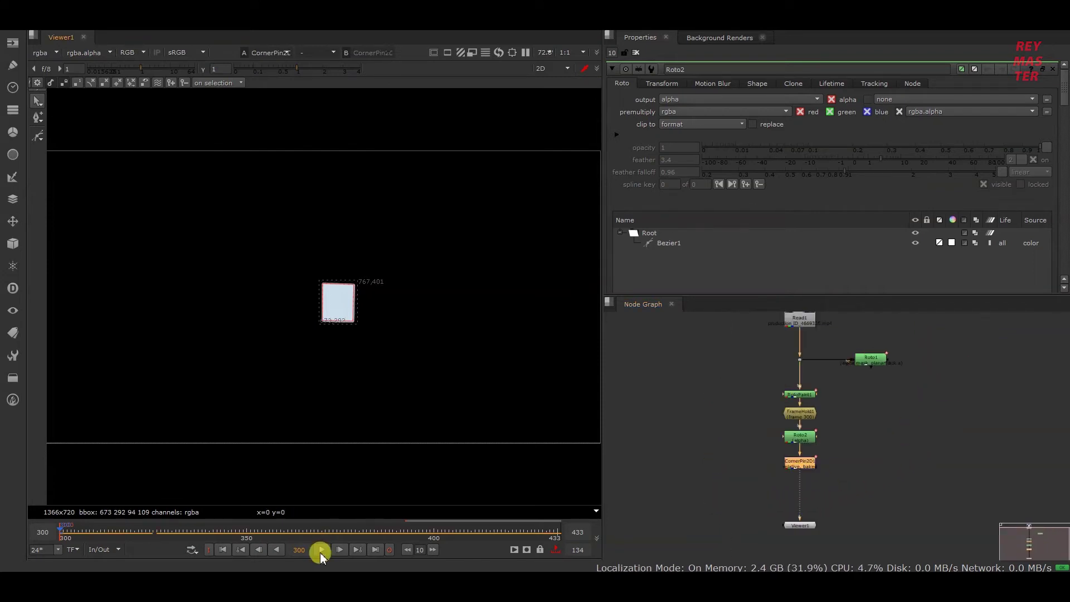
left_click(322, 550)
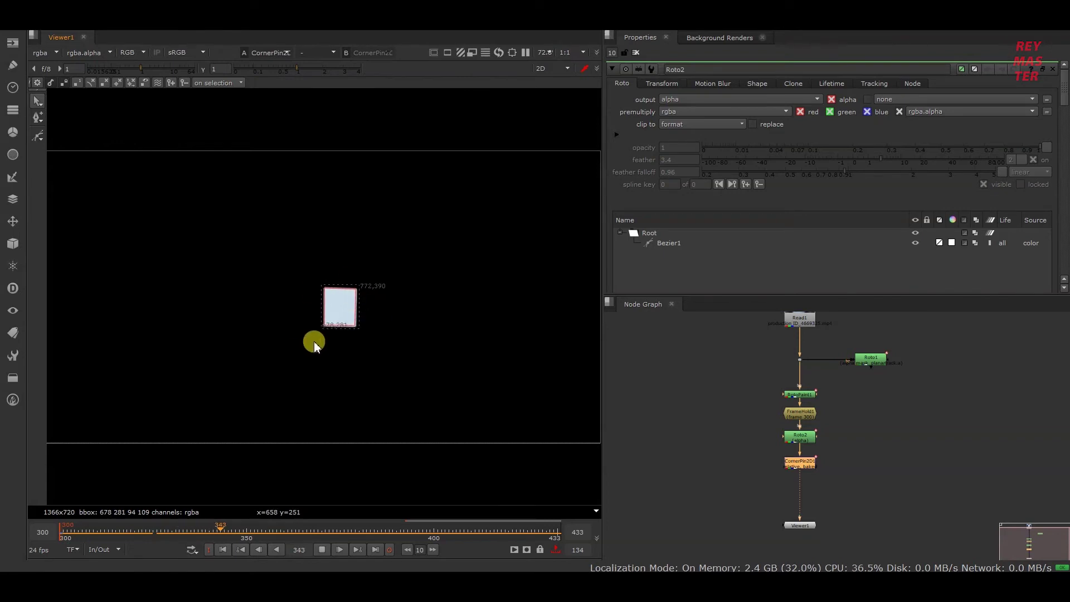
left_click(321, 550)
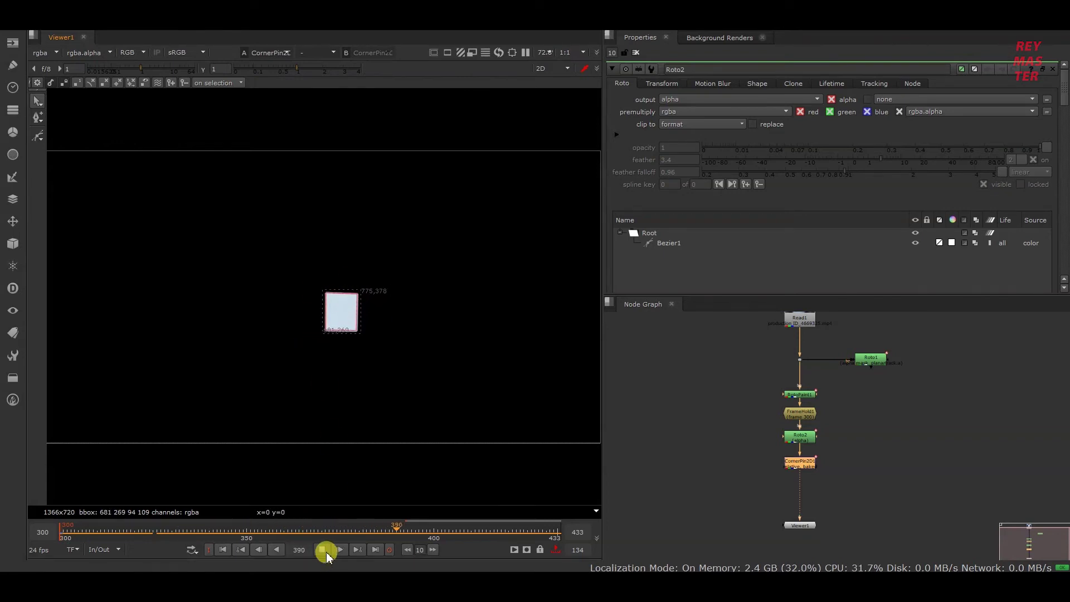
left_click(222, 549)
- Add a Merge1 over node with CornerPin2D1 as its A input, aligned beside the pin
middle_click_drag(862, 503, 818, 474)
left_click(814, 426)
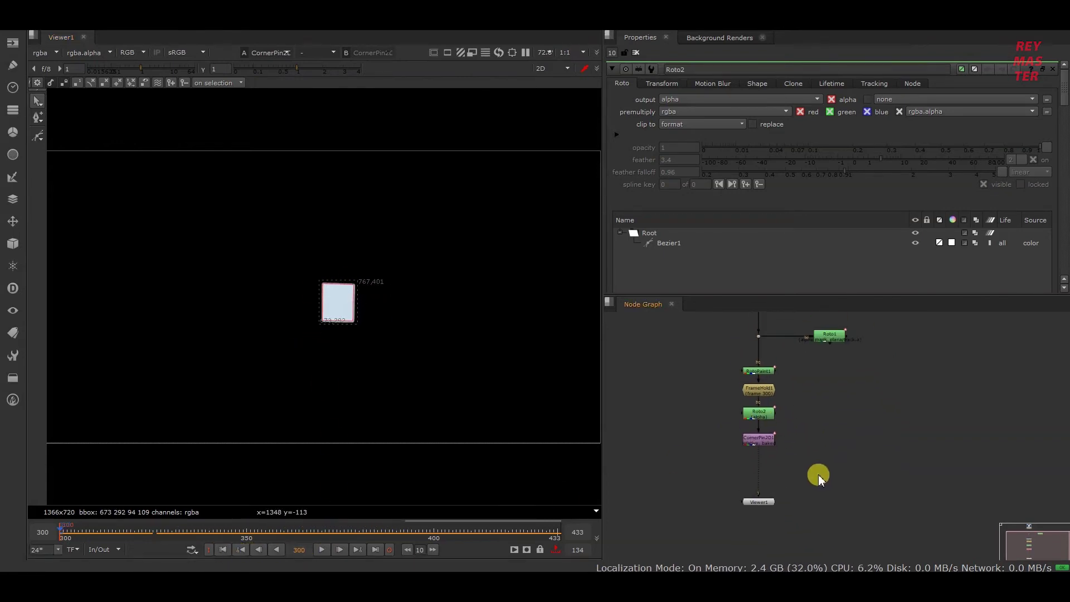
key("Tab")
type("mer")
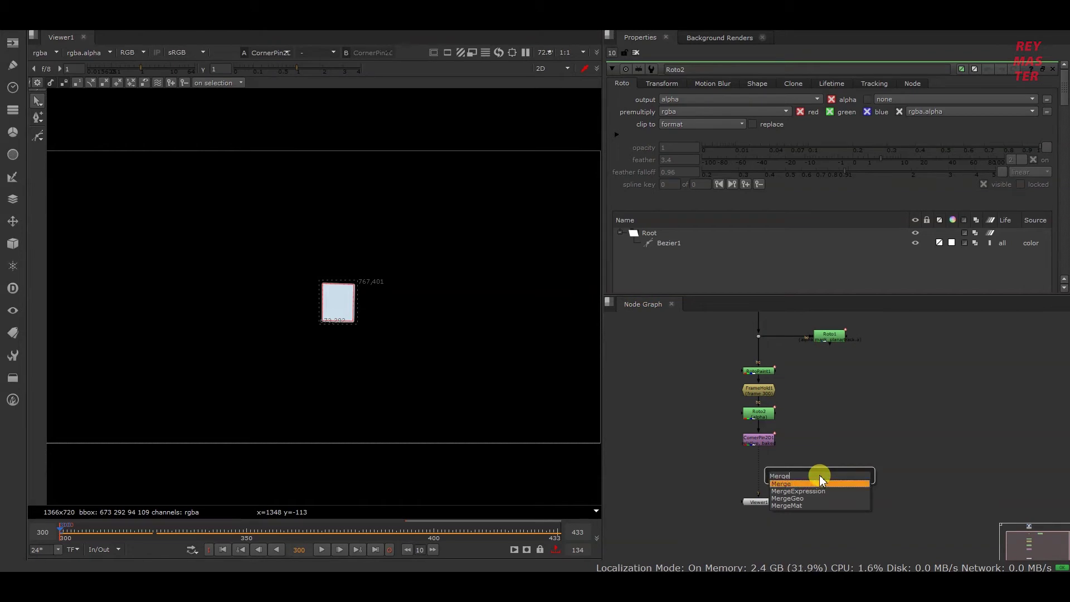
key("Return")
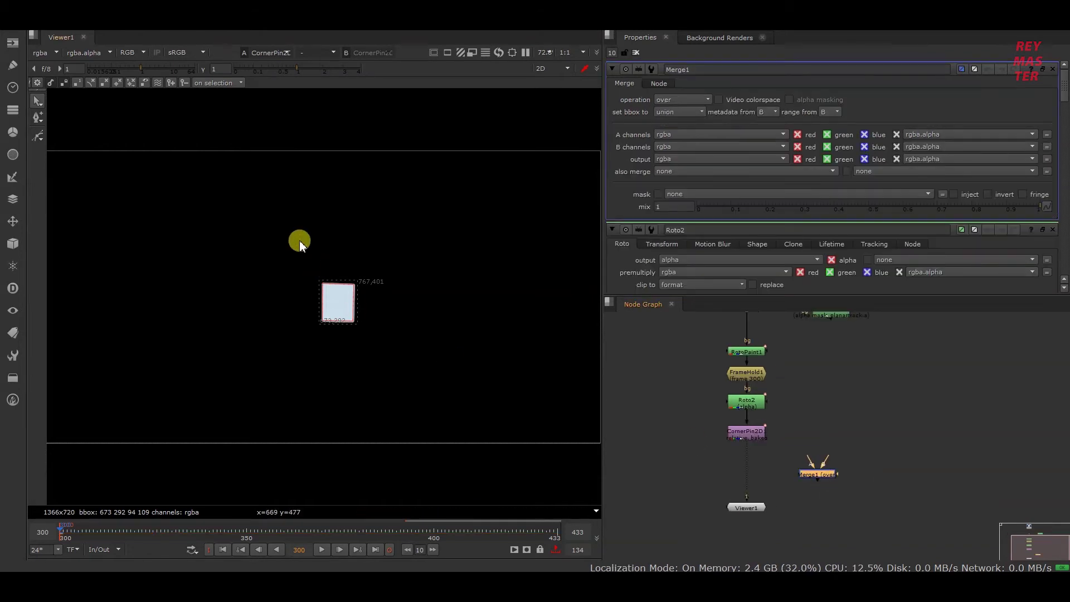
left_click_drag(805, 461, 748, 433)
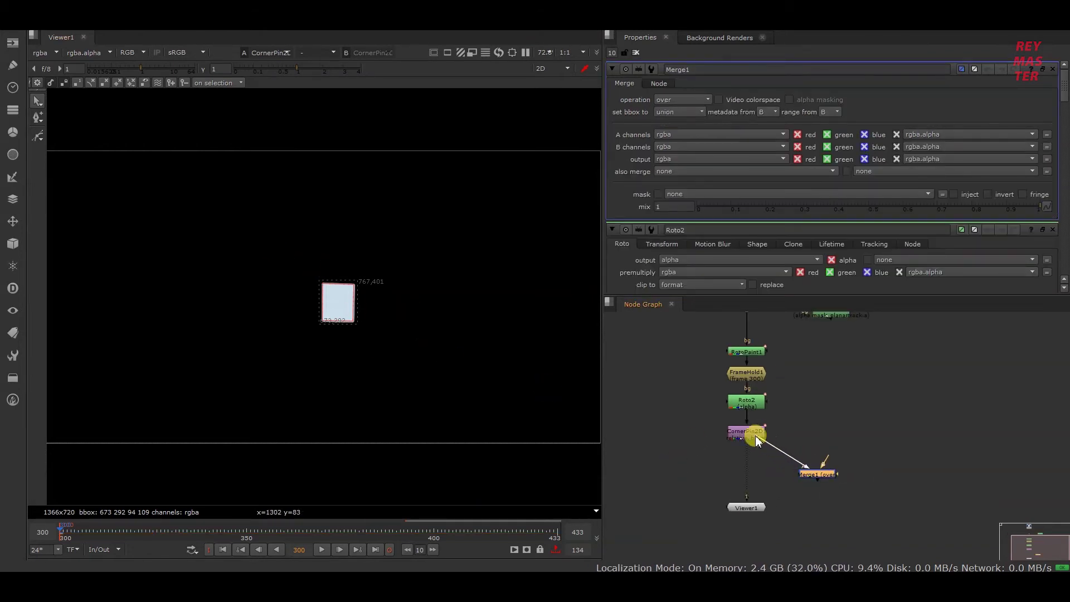
middle_click_drag(748, 433, 708, 497)
left_click_drag(787, 548, 804, 373)
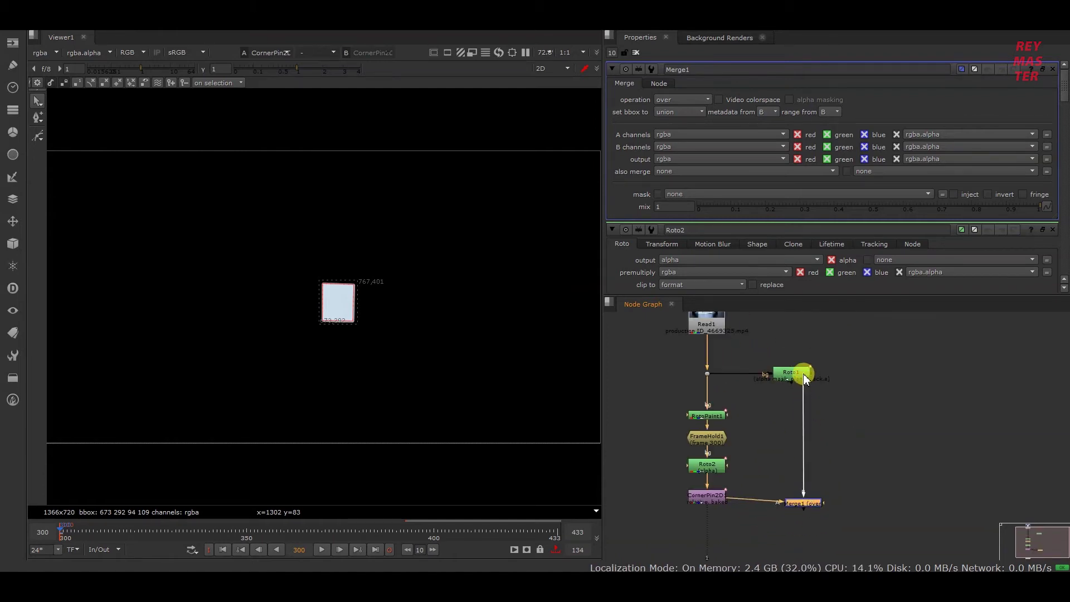
left_click_drag(802, 504, 801, 498)
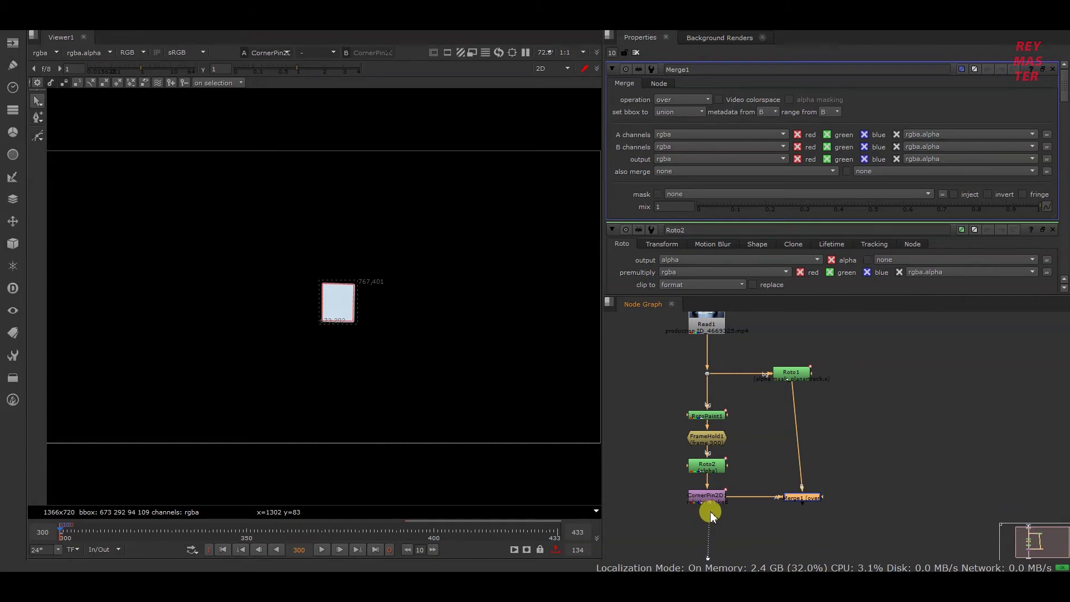
- View Merge1, close the Properties panels, fit the viewer and play to review the cleanup
key("1")
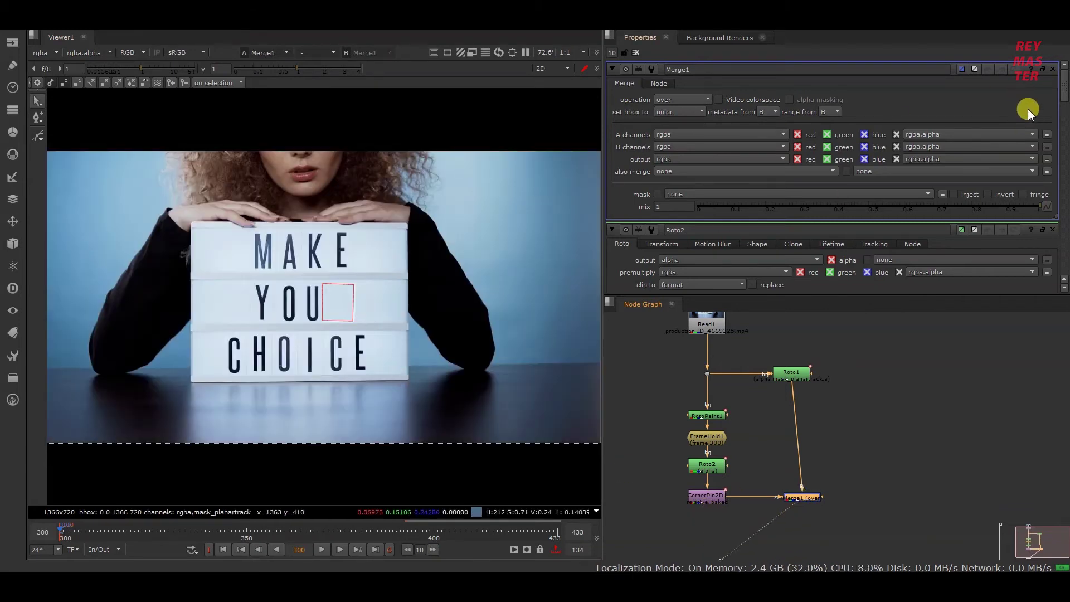
left_click(1057, 71)
left_click(1057, 72)
left_click(1057, 71)
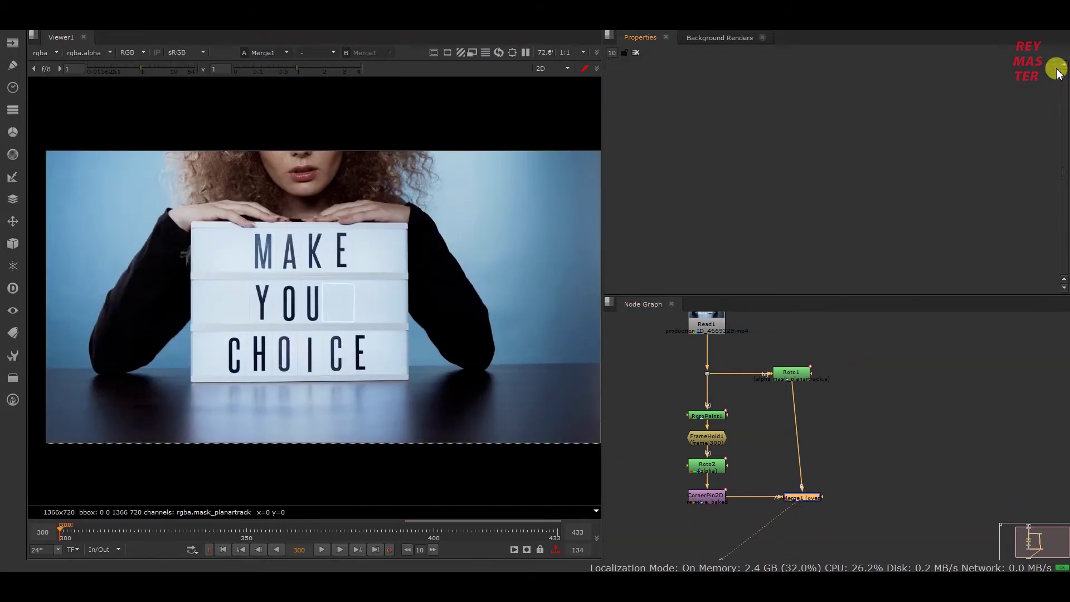
left_click(1010, 434)
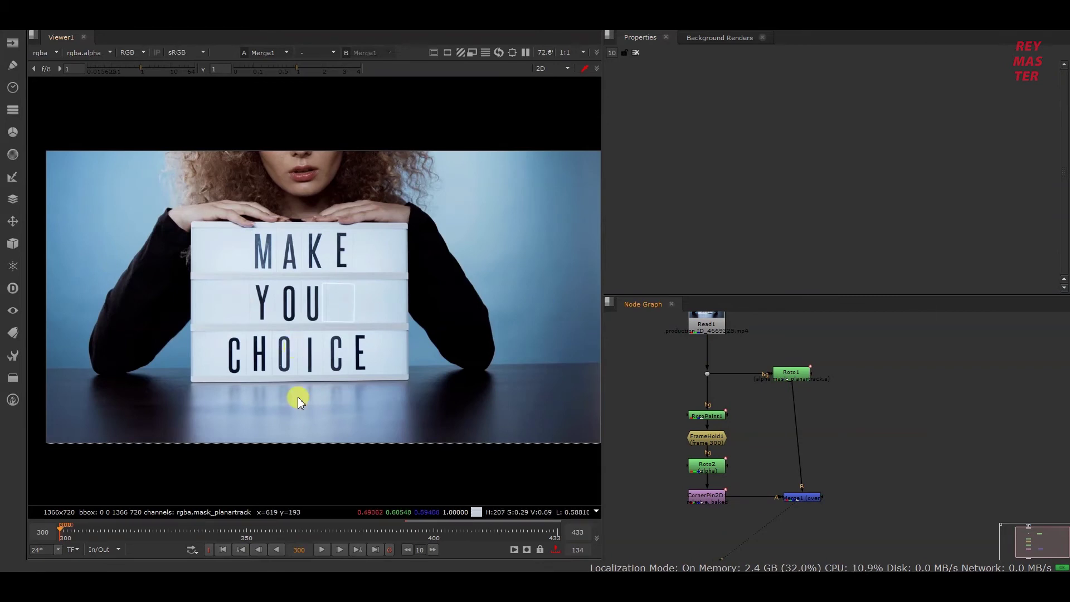
key("f")
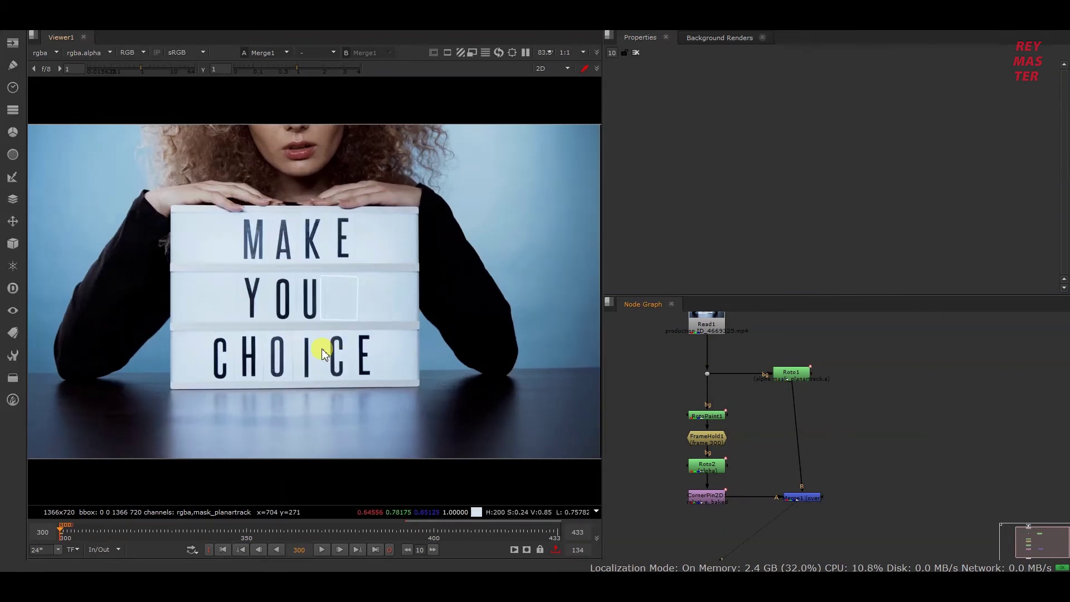
left_click(326, 552)
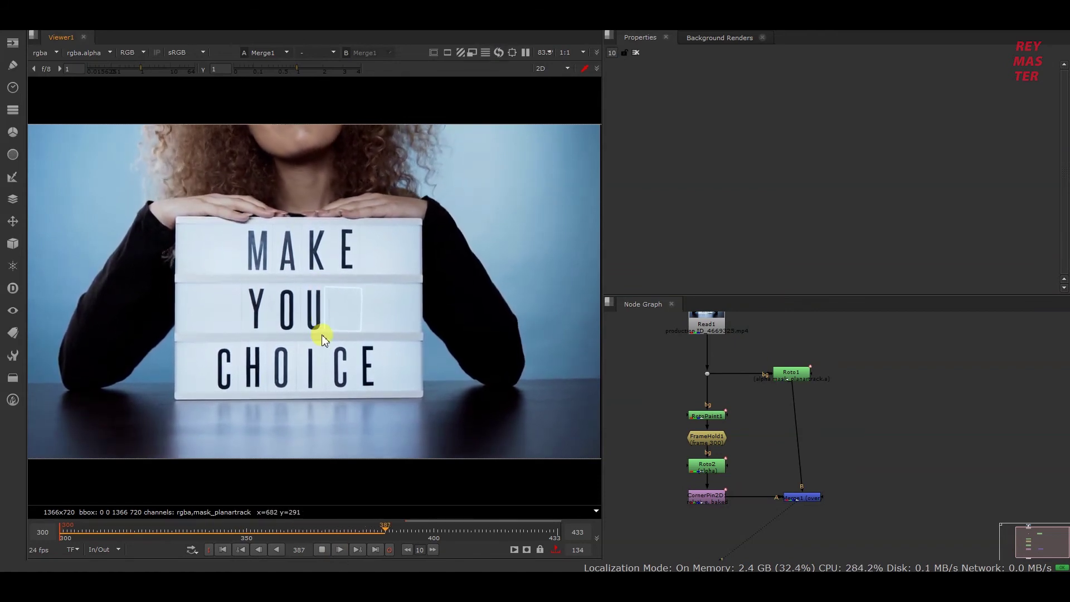
left_click(323, 549)
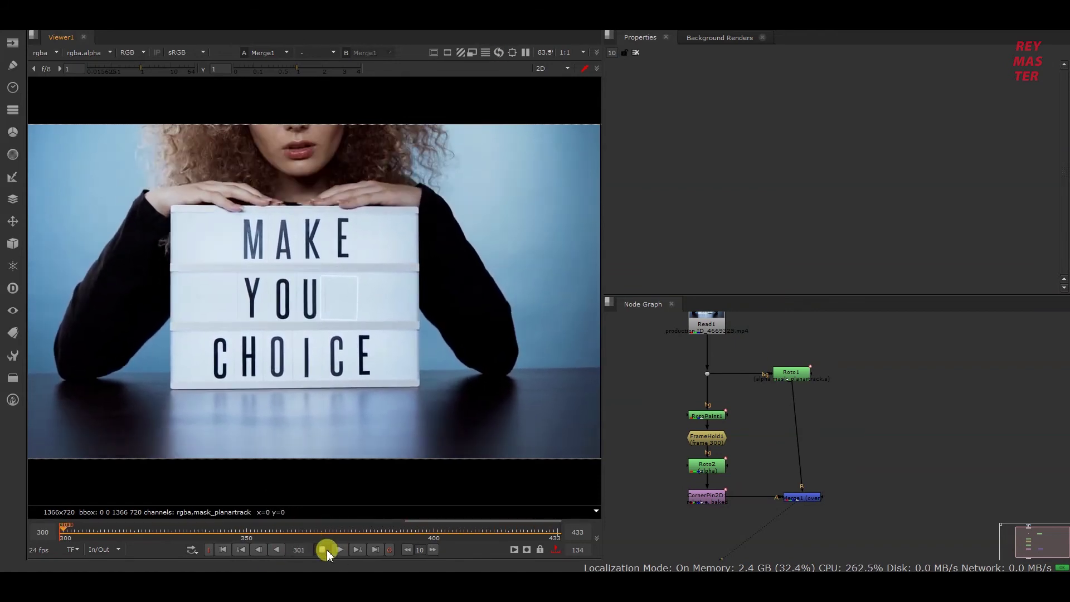
left_click(224, 549)
- Enable auto alpha on Read1 and replay the shot from frame 300
middle_click_drag(853, 403, 862, 481)
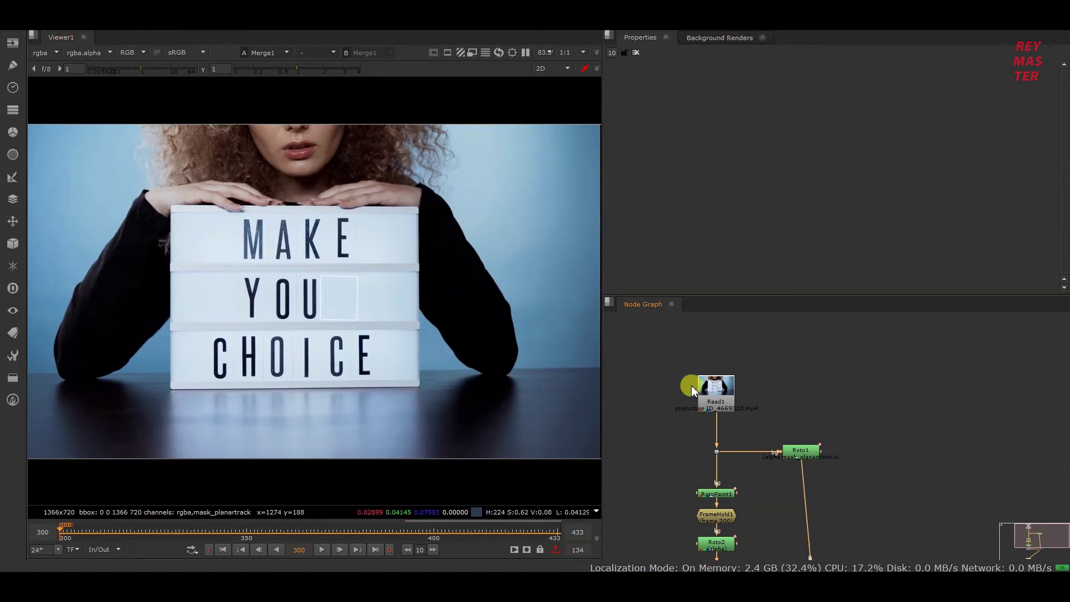
double_click(718, 390)
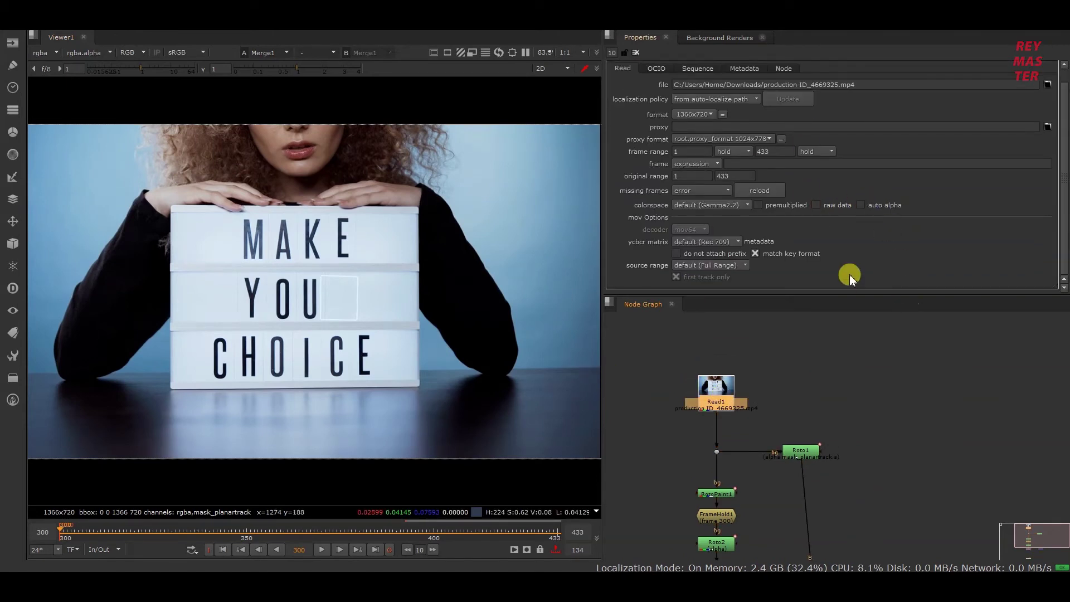
left_click(862, 206)
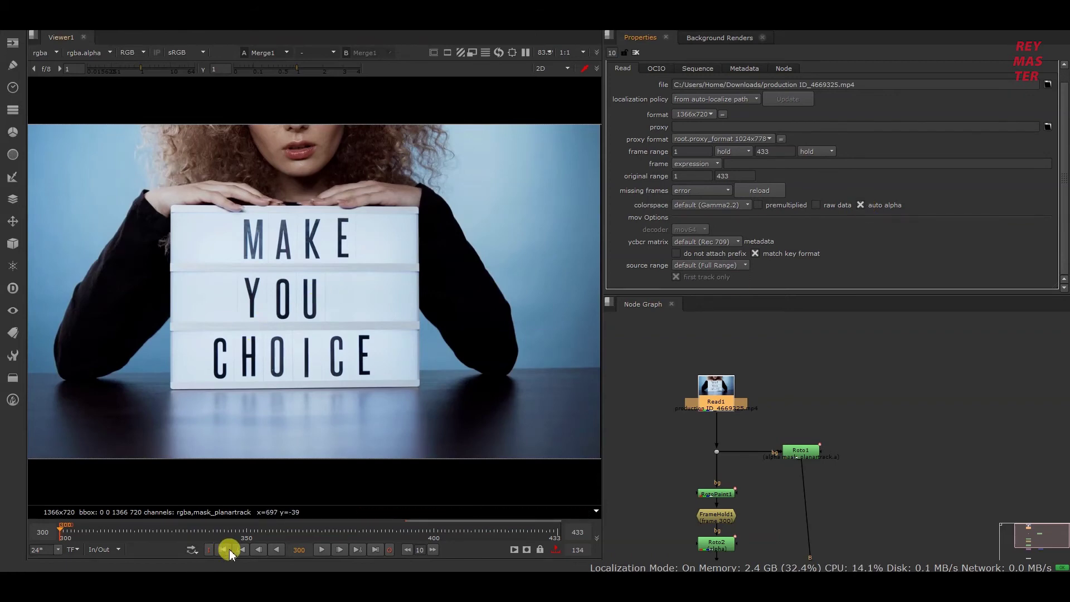
left_click(318, 552)
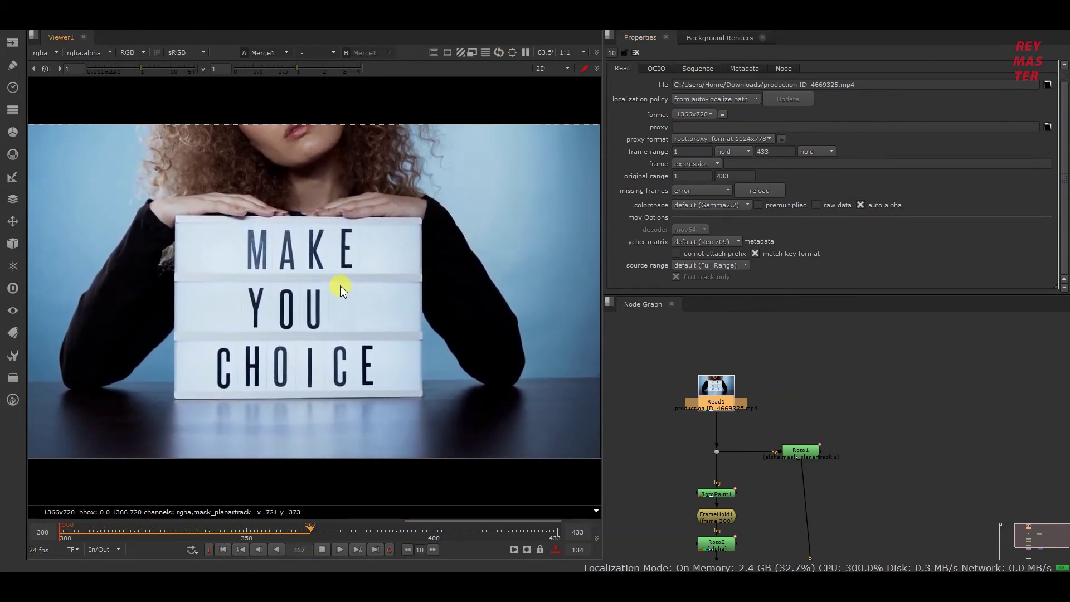
left_click(322, 550)
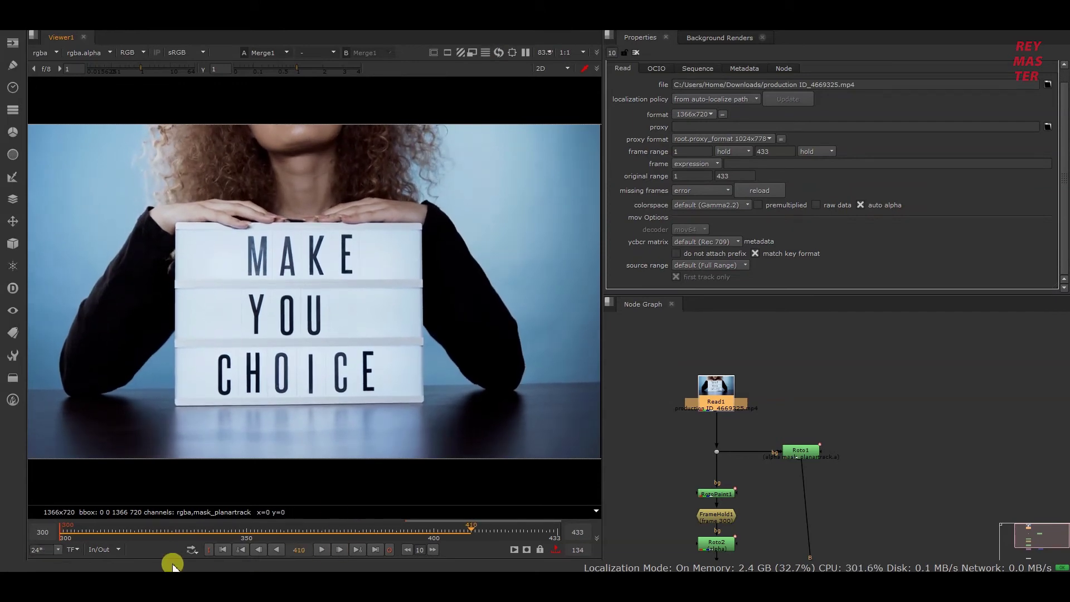
left_click(223, 550)
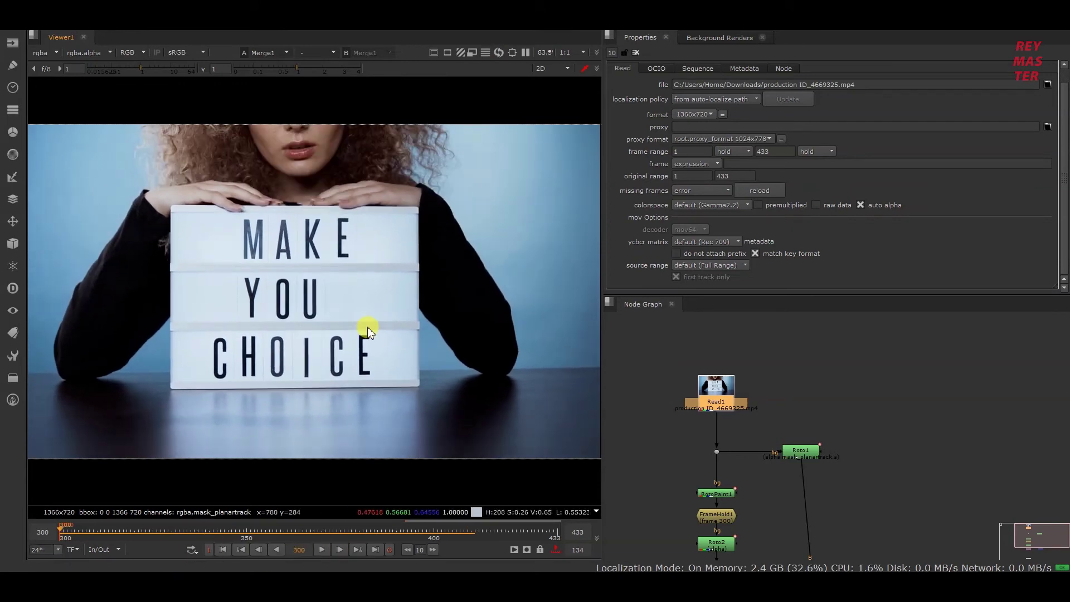
middle_click_drag(857, 449, 850, 352)
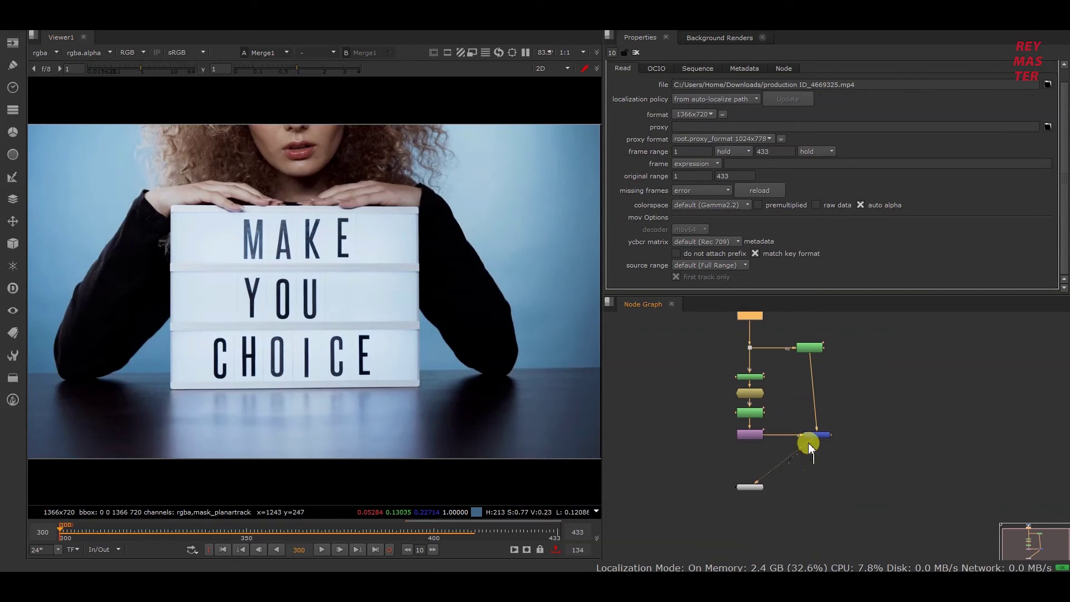
- Tidy the node graph and insert a Multiply node after CornerPin2D1, feeding Merge1
left_click_drag(748, 494, 828, 520)
scroll(827, 447, "up", 3)
left_click_drag(814, 423, 810, 502)
left_click(685, 417)
key("Tab")
type("mult")
key("Return")
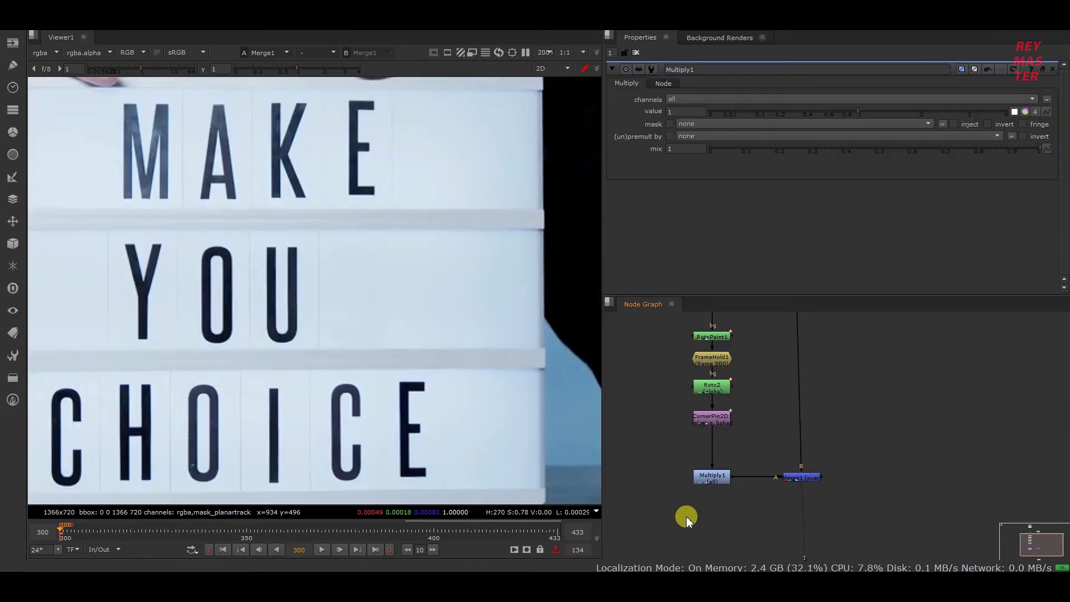
- Try different Multiply1 values to fade the R, then set the value back to 1
left_click(716, 481)
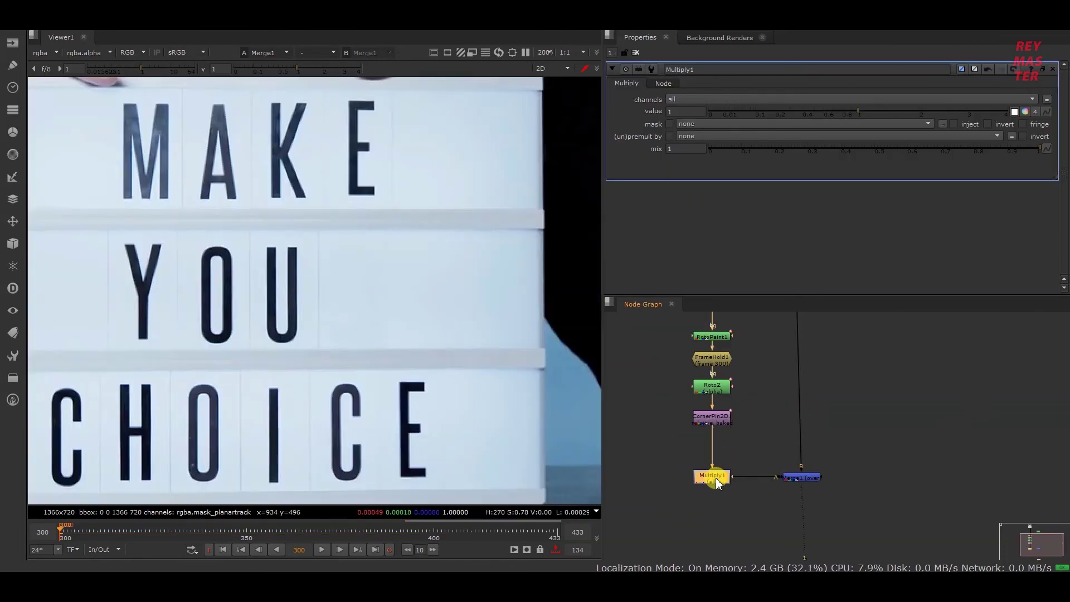
left_click_drag(851, 112, 699, 118)
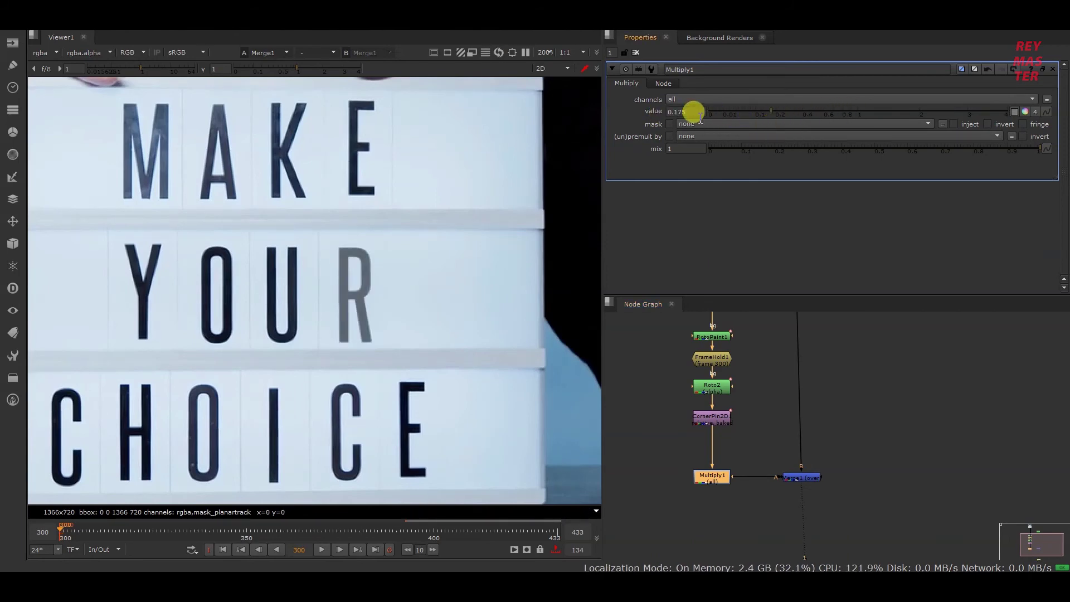
type("1")
key("Return")
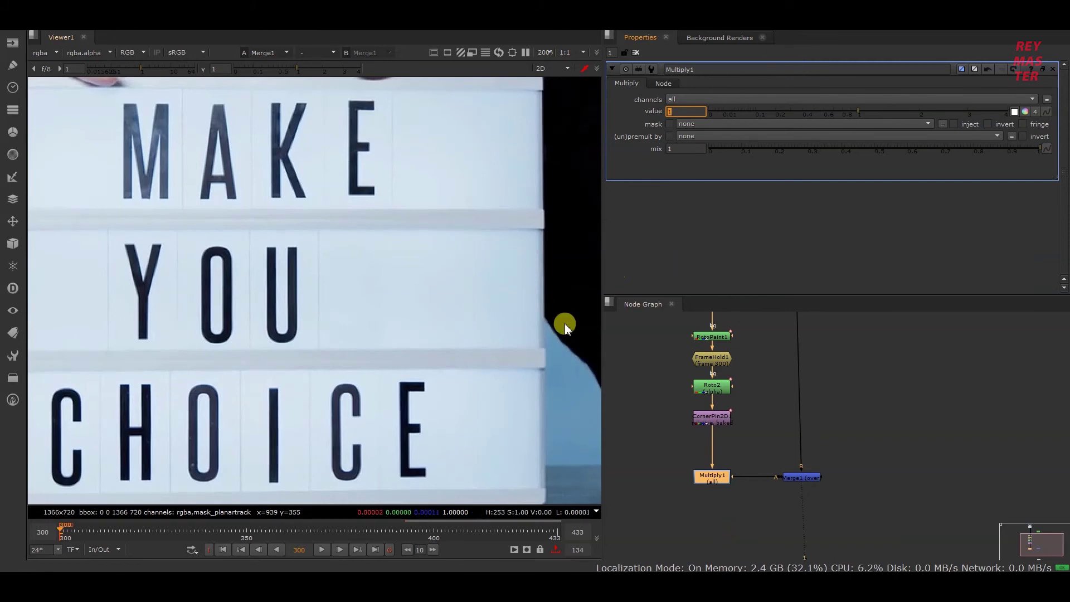
left_click_drag(78, 536, 136, 554)
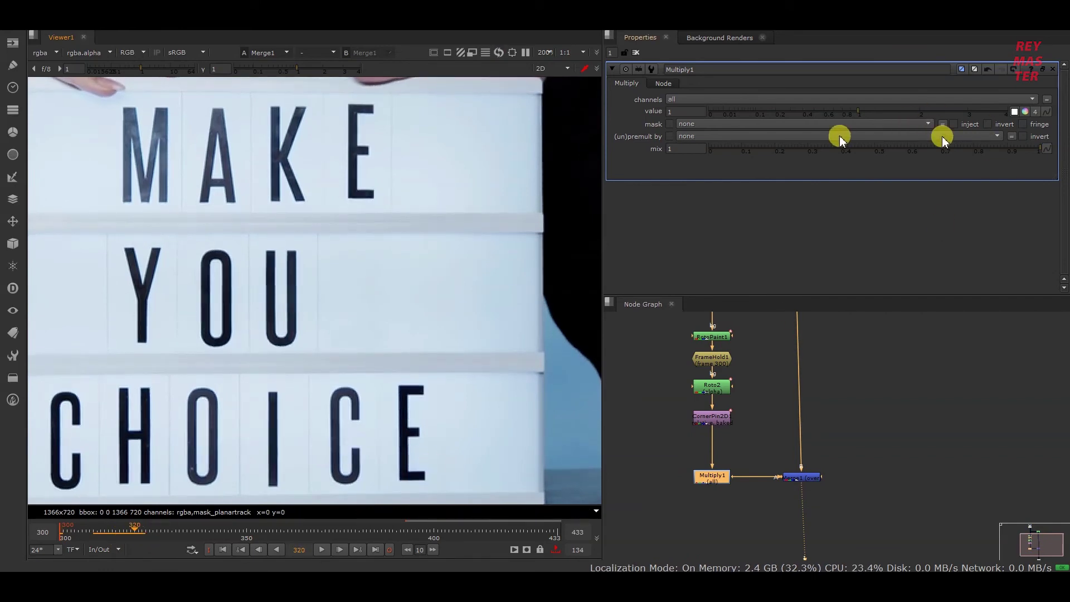
- Keyframe the Multiply1 value at 0 on frame 320 and 1 on frame 321
left_click(1047, 112)
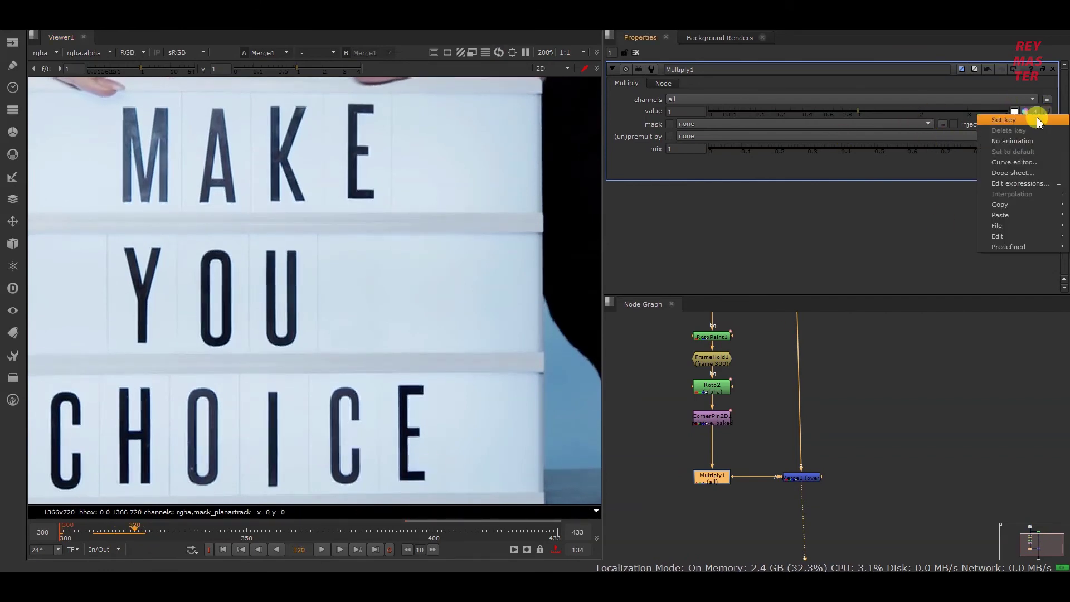
left_click(1005, 120)
key("Return")
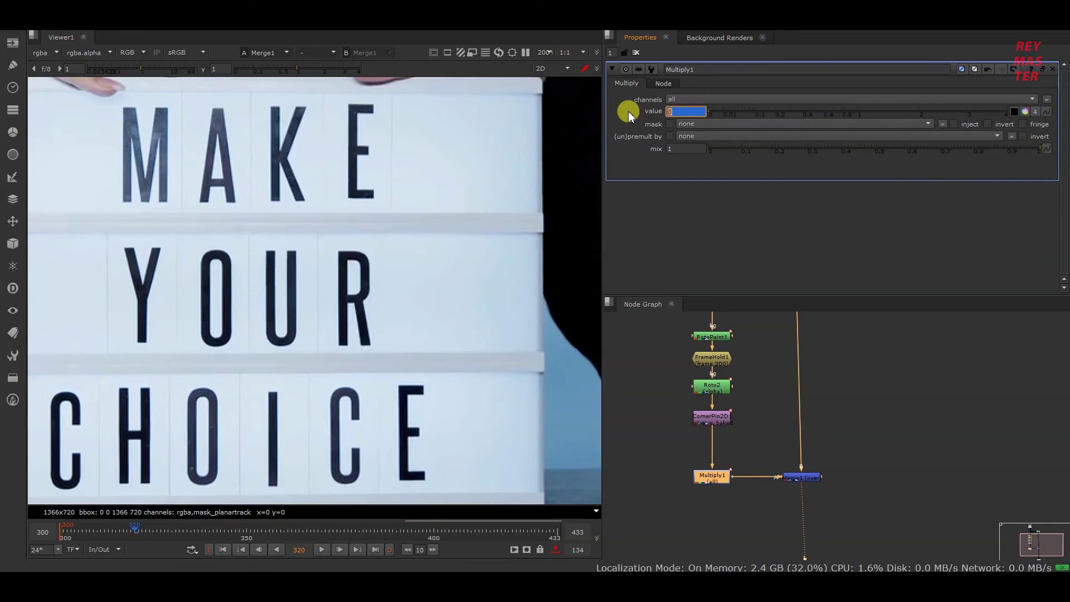
left_click(340, 550)
left_click(683, 112)
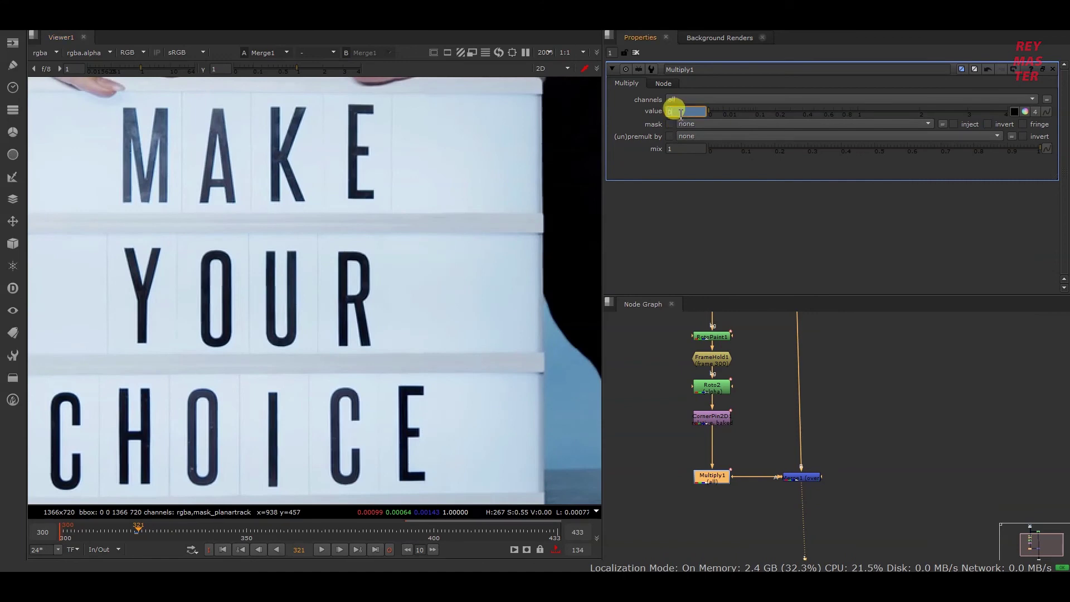
type("1")
key("Return")
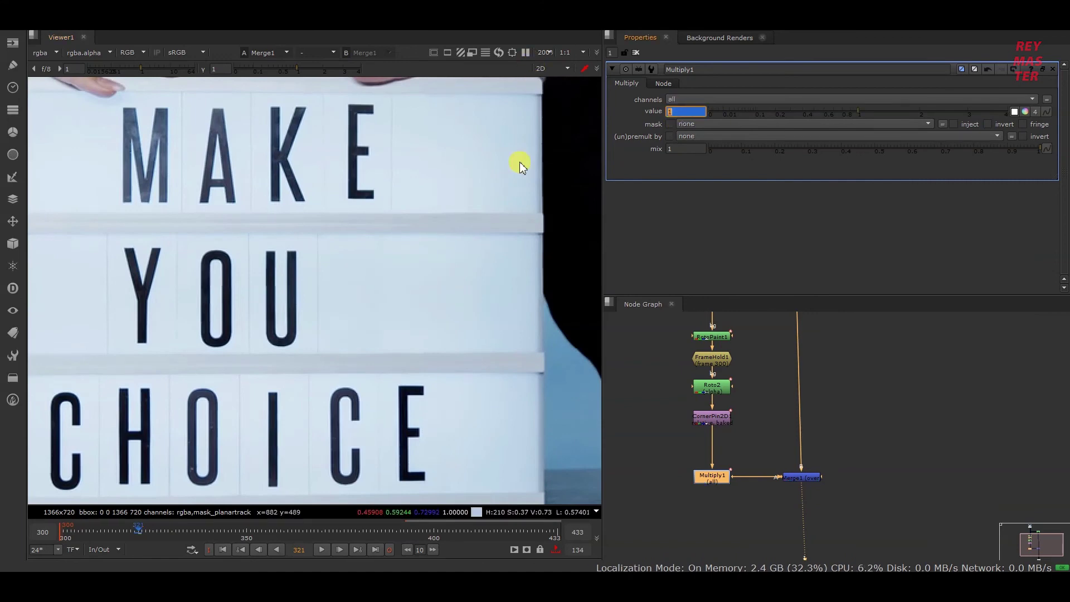
- Key the value back to 0 on frame 322, then fit the viewer and play the flicker
left_click(339, 550)
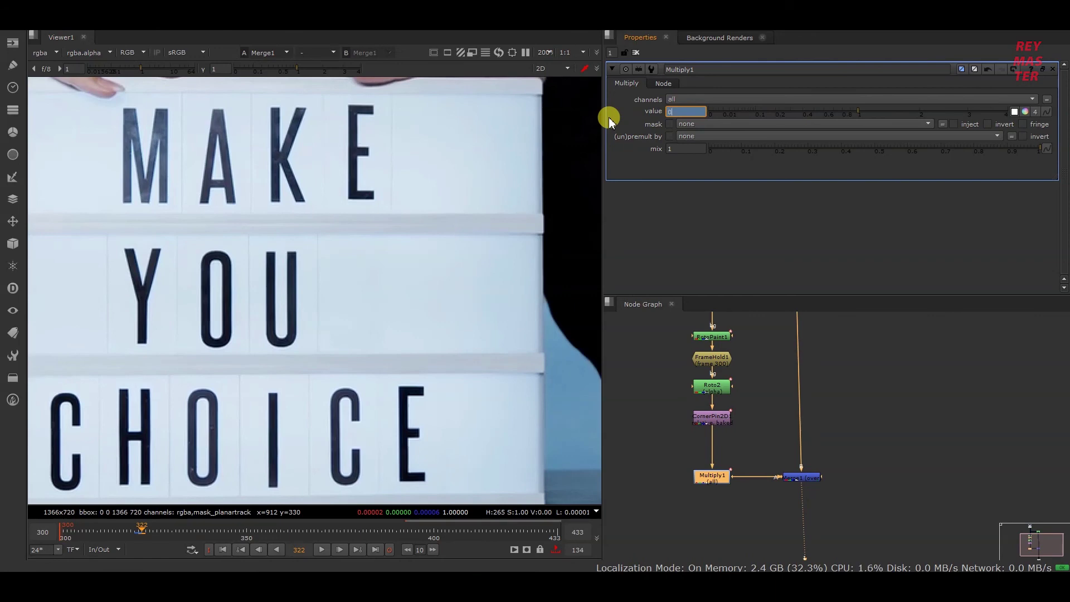
key("Return")
left_click_drag(131, 531, 249, 537)
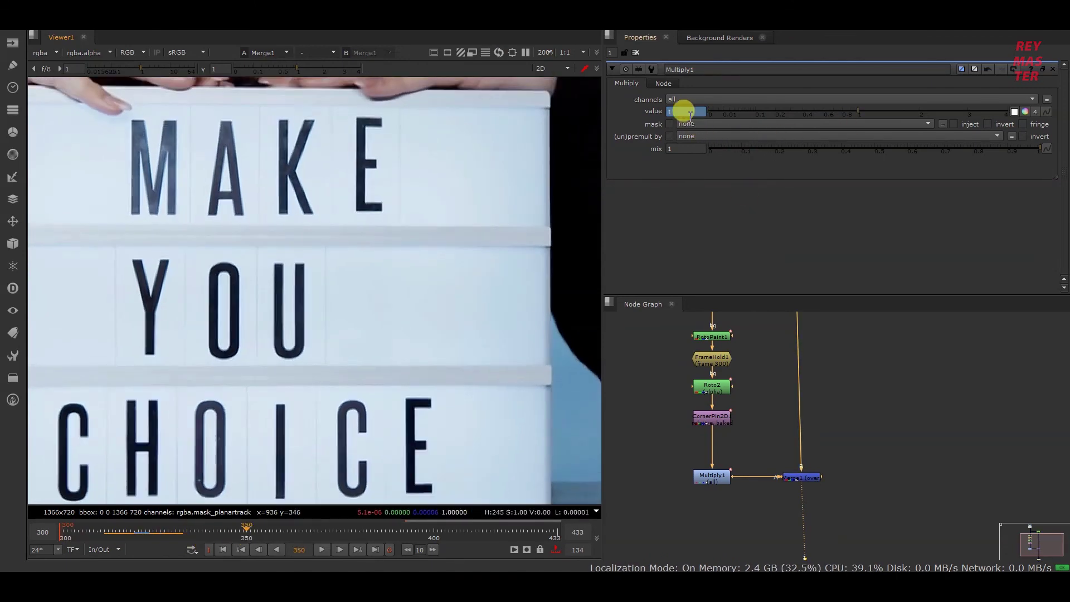
key("f")
left_click(323, 550)
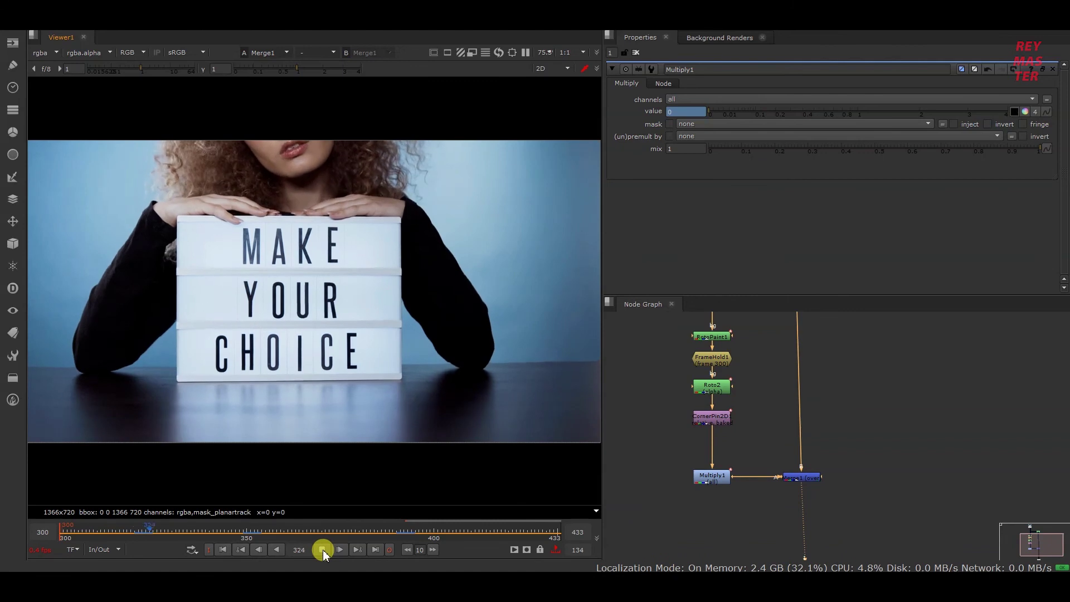